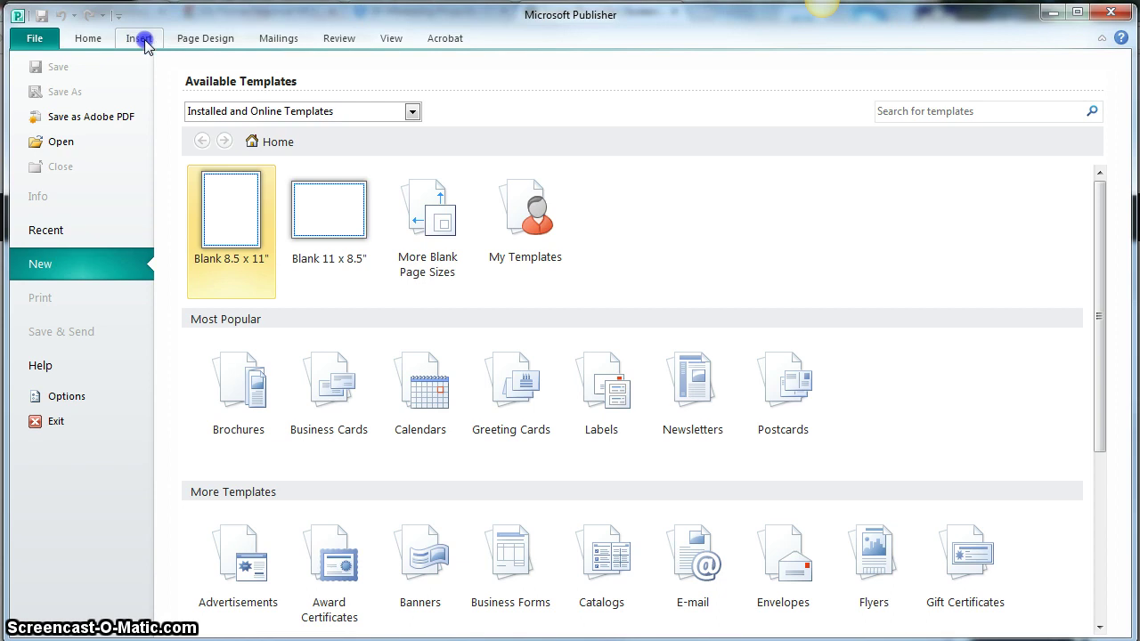
On a blank publication, insert the house photo from 3.0-Retail Information > Hideaway Trail > 5-PICTURES-AERIALS-ETC.
click(144, 40)
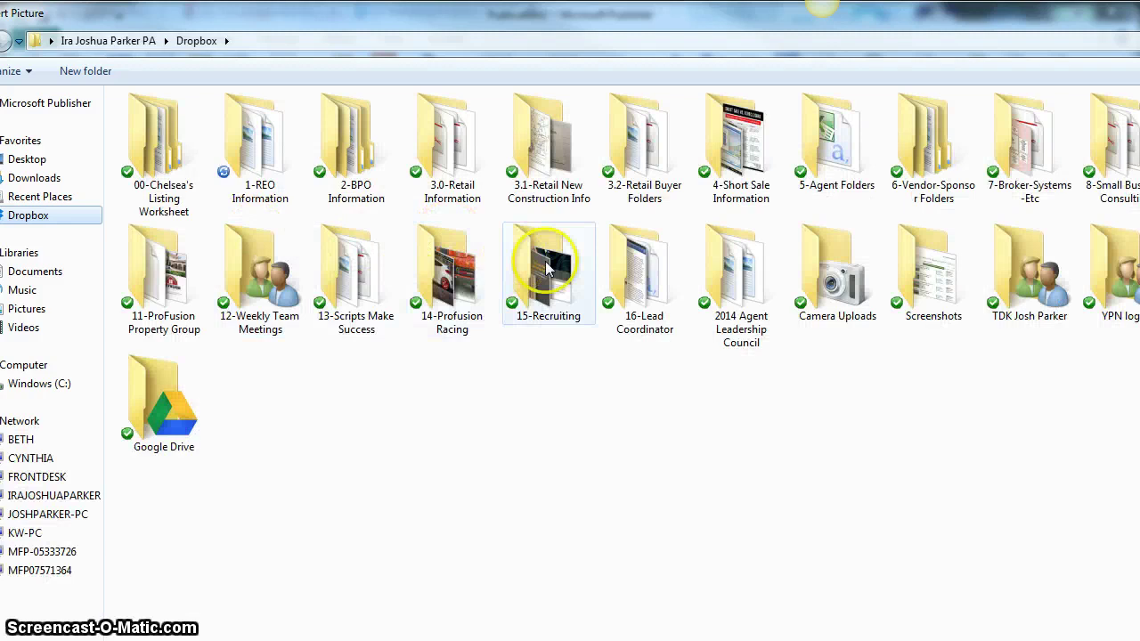
mouse_move(547, 267)
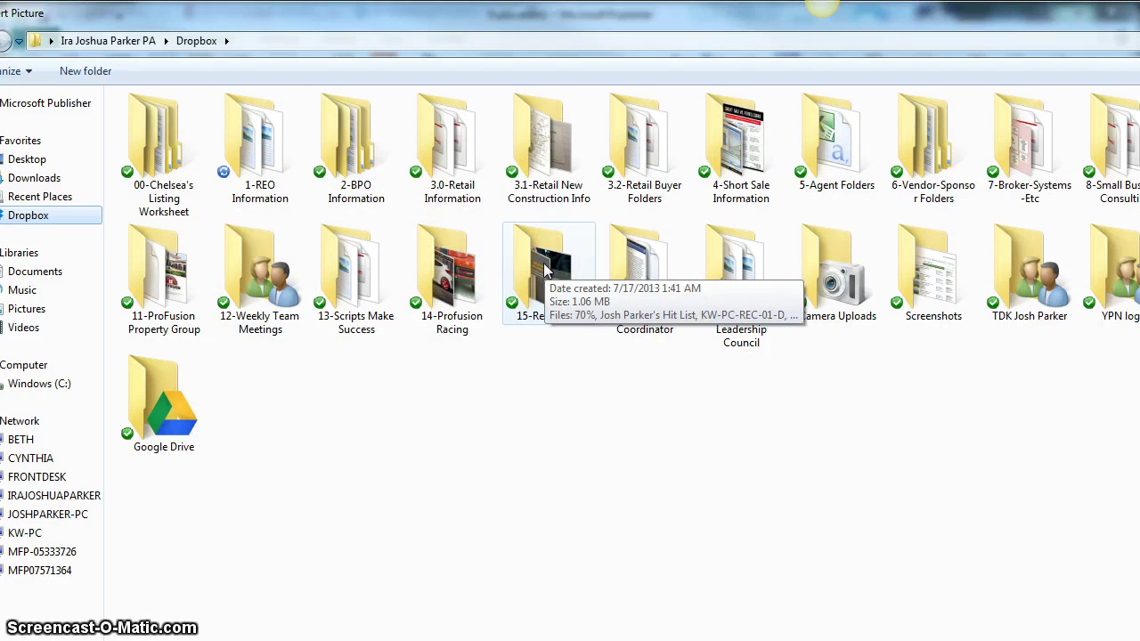
double_click(426, 143)
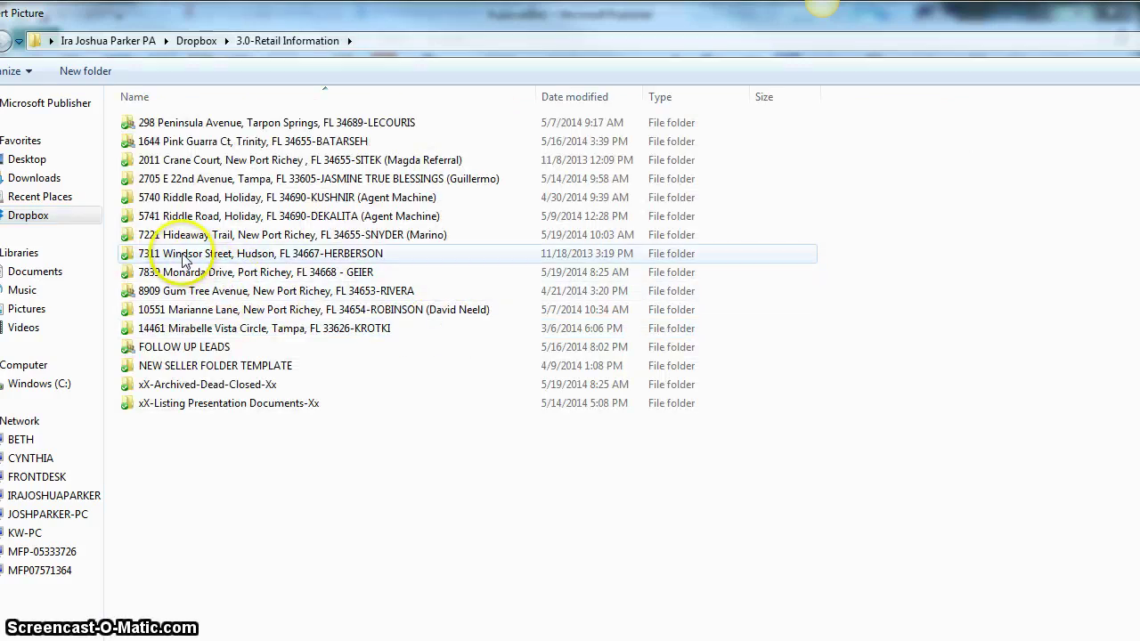
double_click(174, 235)
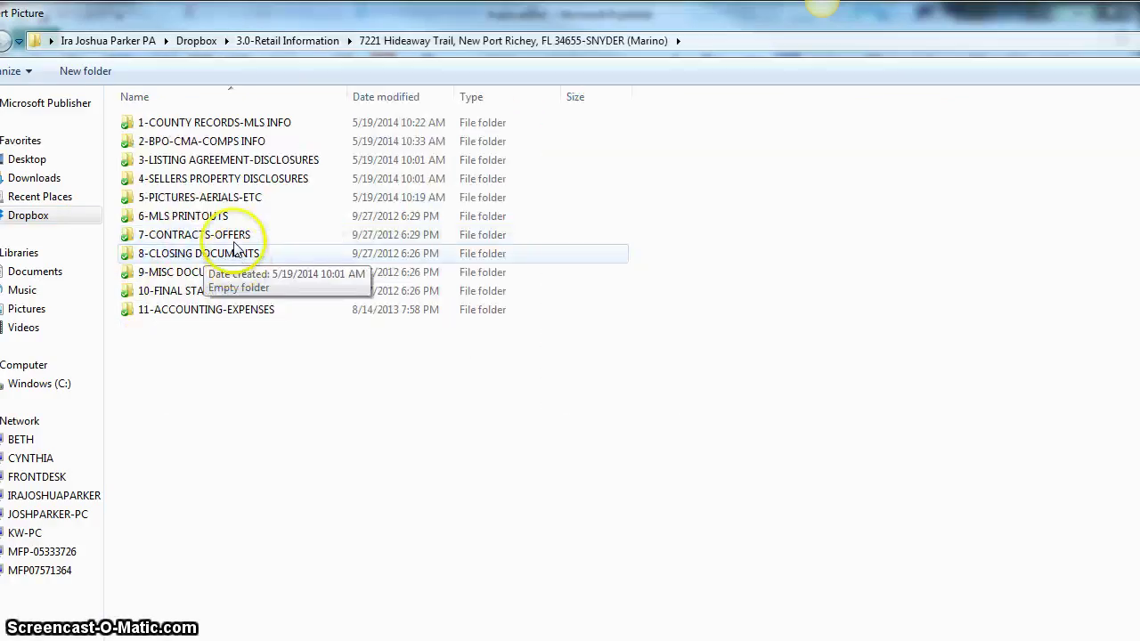
double_click(236, 198)
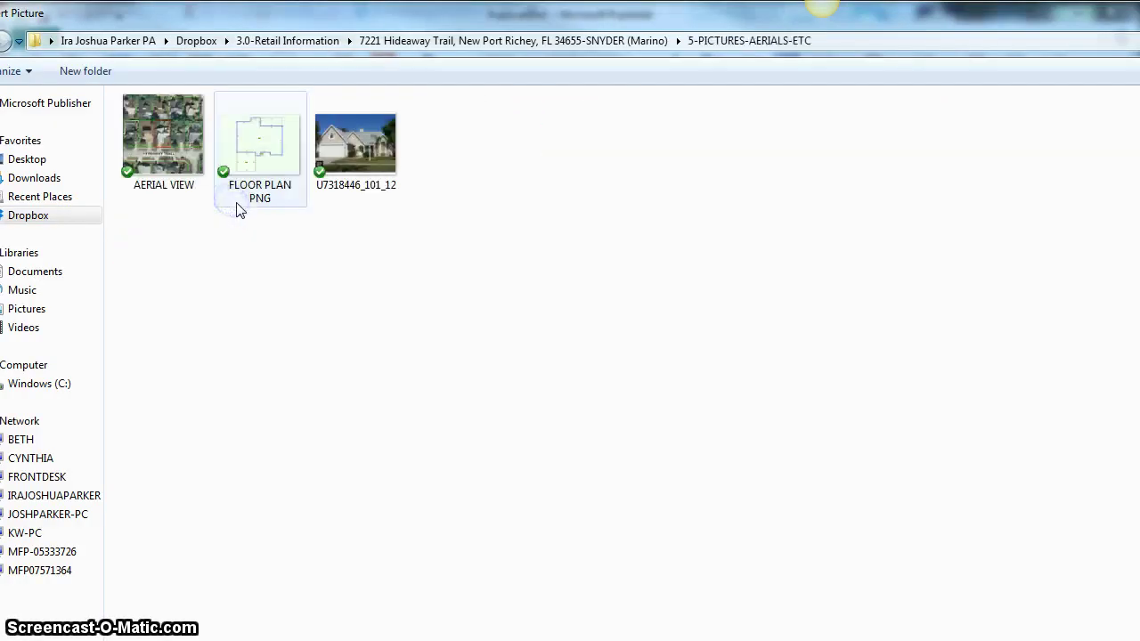
double_click(372, 156)
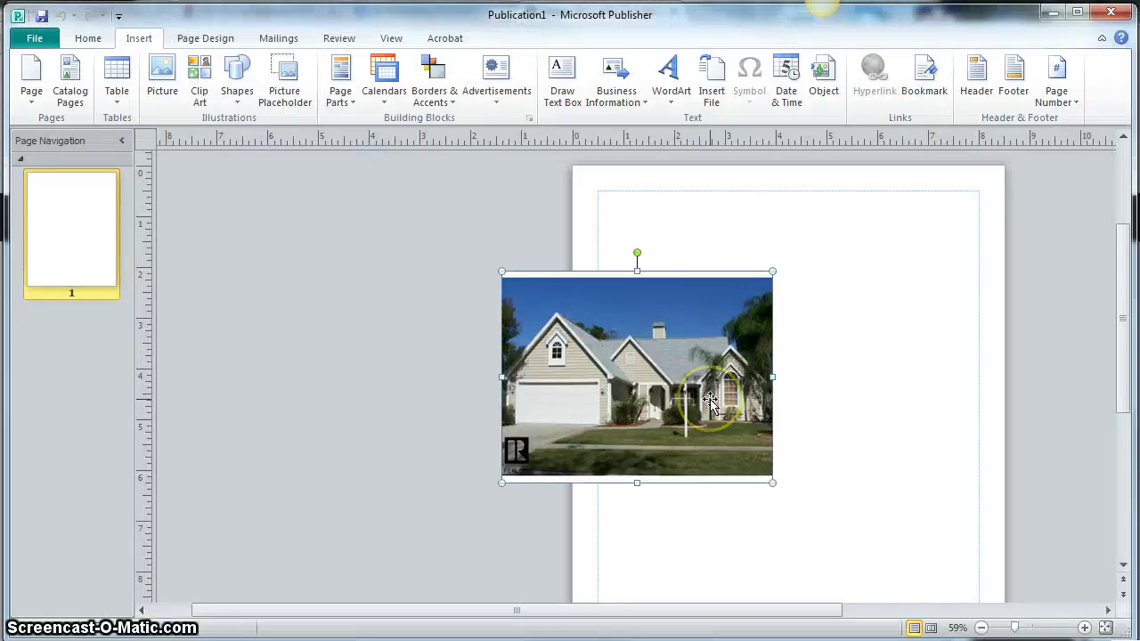
Widen the house photo to about 7.11 x 4.17 in and shift it right inside the page margins.
drag(771, 374, 860, 377)
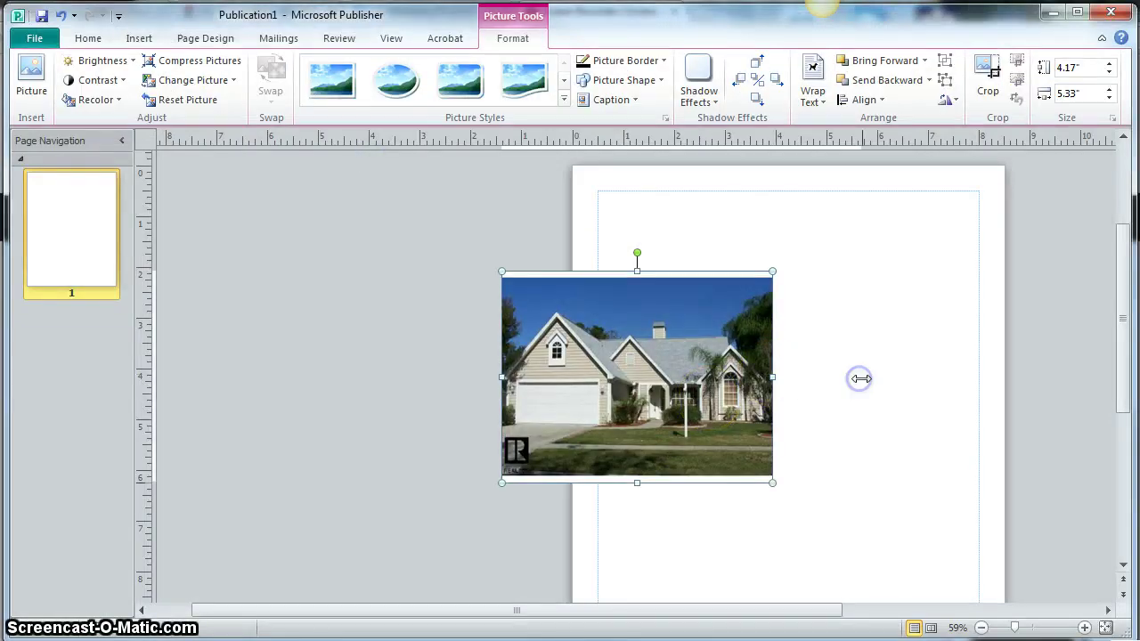
drag(502, 377, 571, 374)
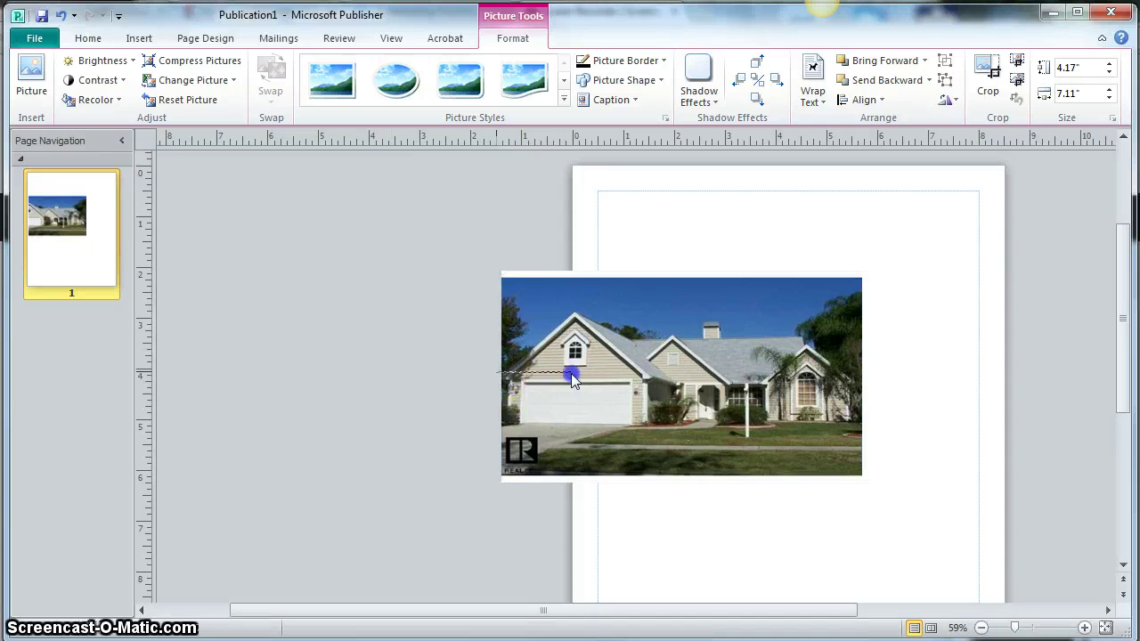
click(462, 352)
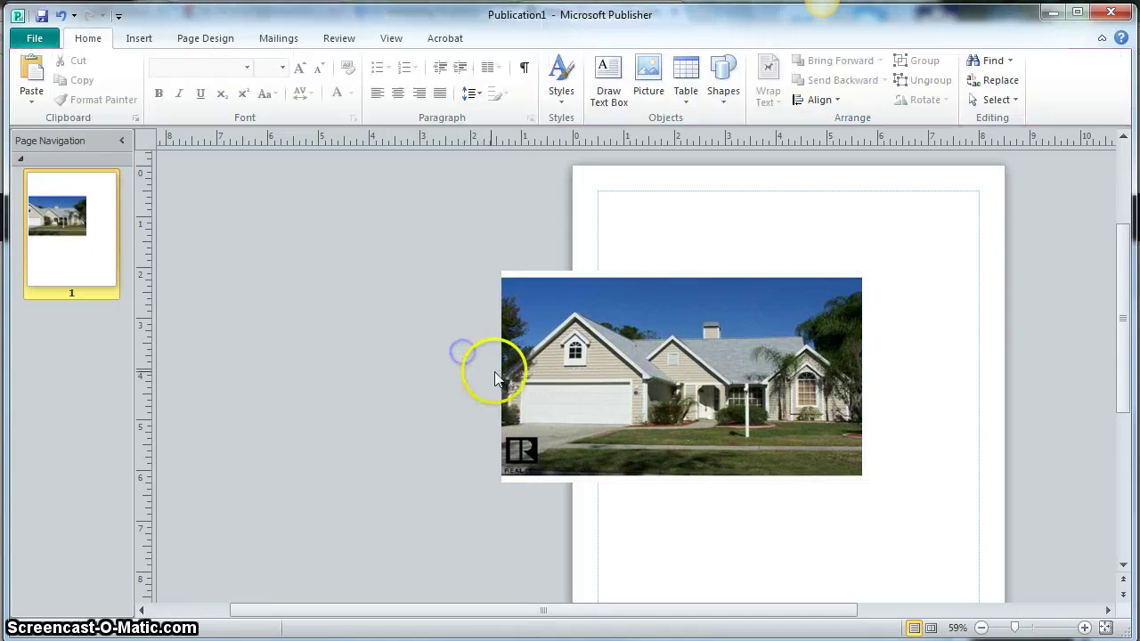
drag(503, 378, 610, 379)
click(96, 81)
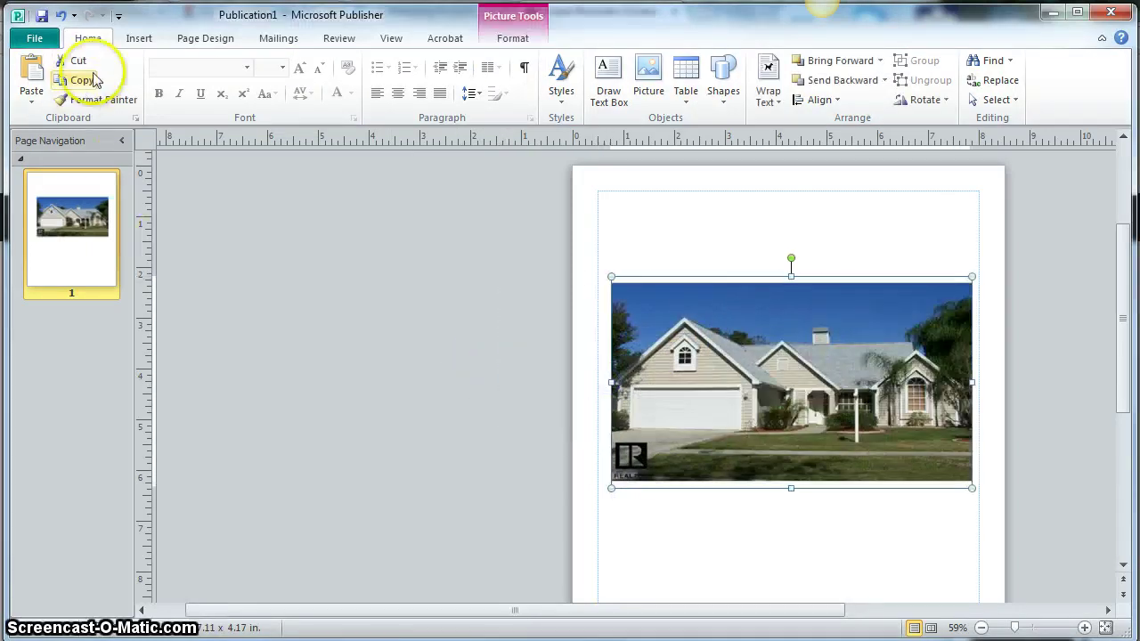
Start inserting a second picture and browse back up to the Dropbox folder.
click(138, 39)
click(157, 85)
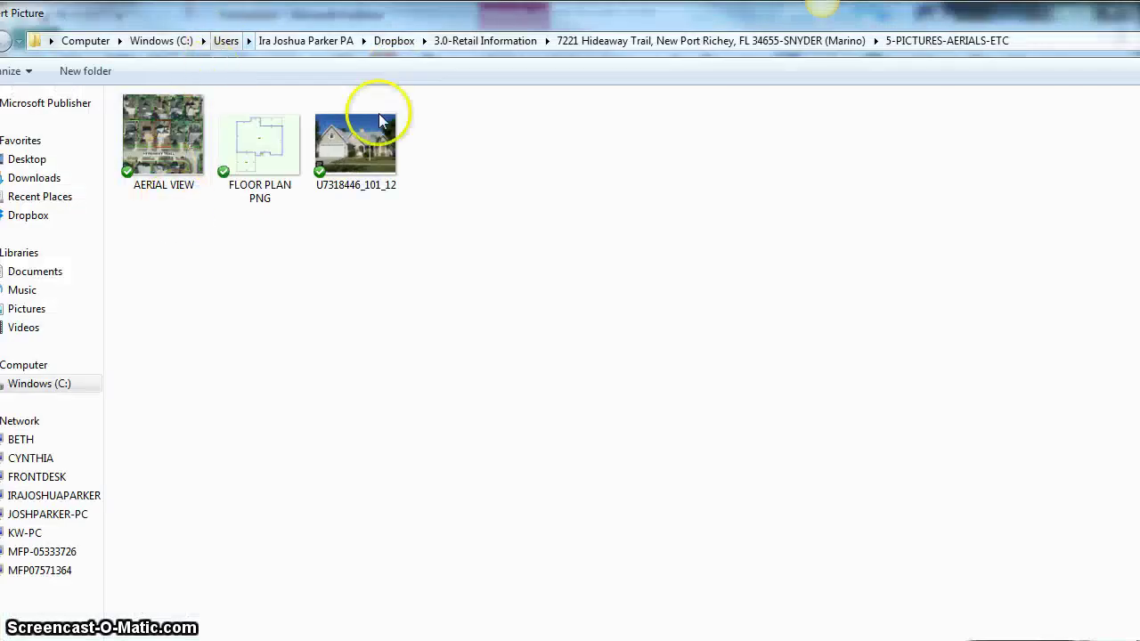
click(397, 40)
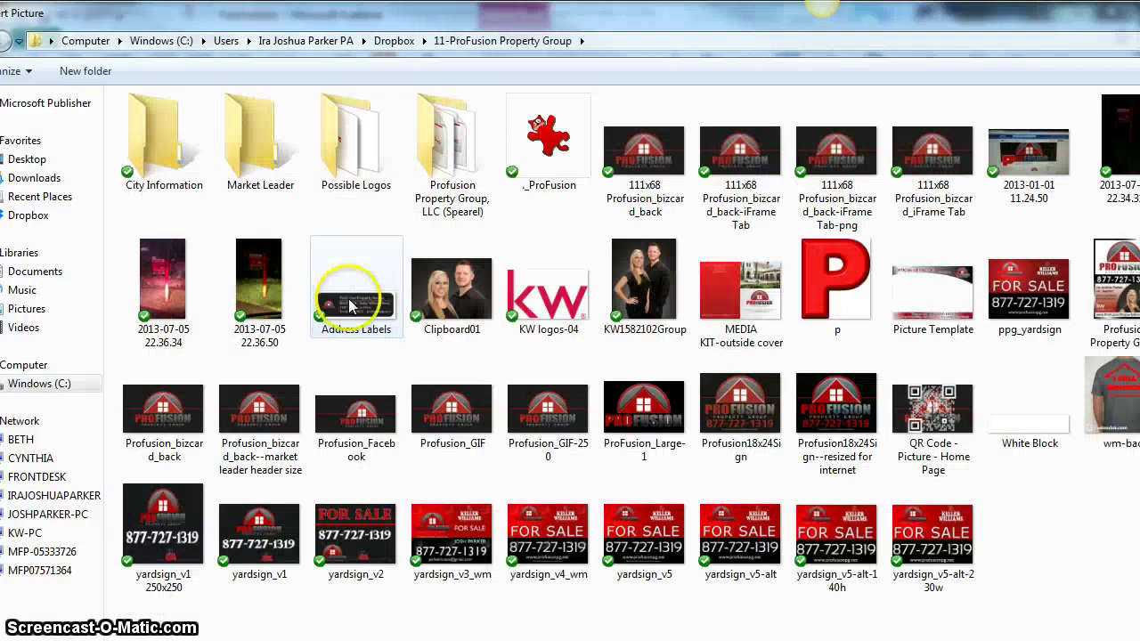
Insert the Picture Template image, enlarge it and move it over the house photo.
double_click(920, 292)
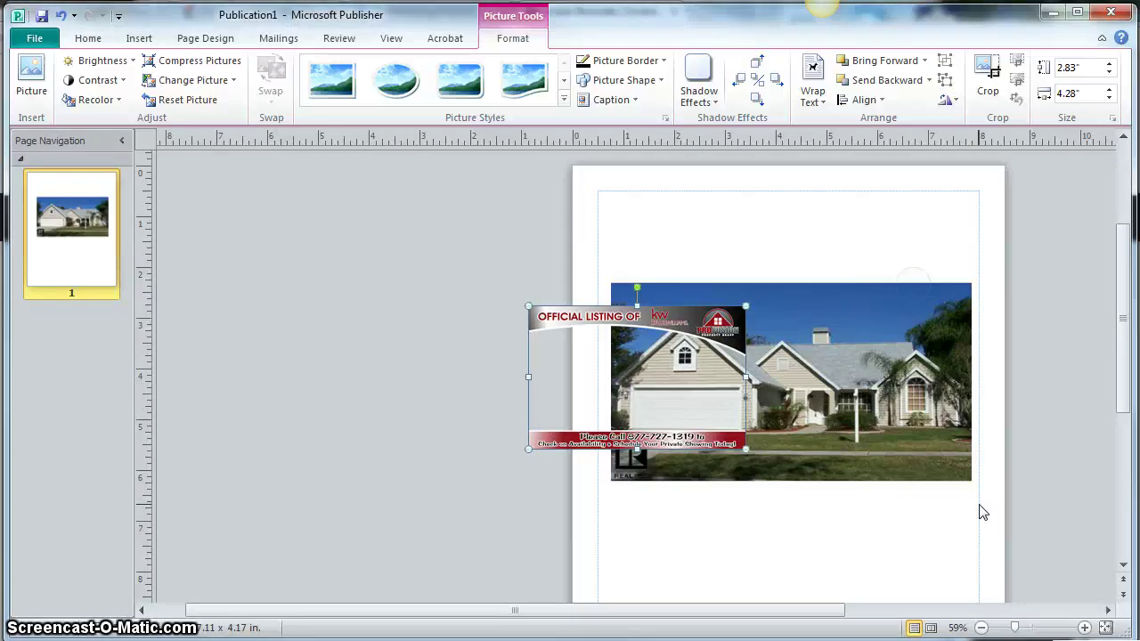
drag(899, 314, 902, 313)
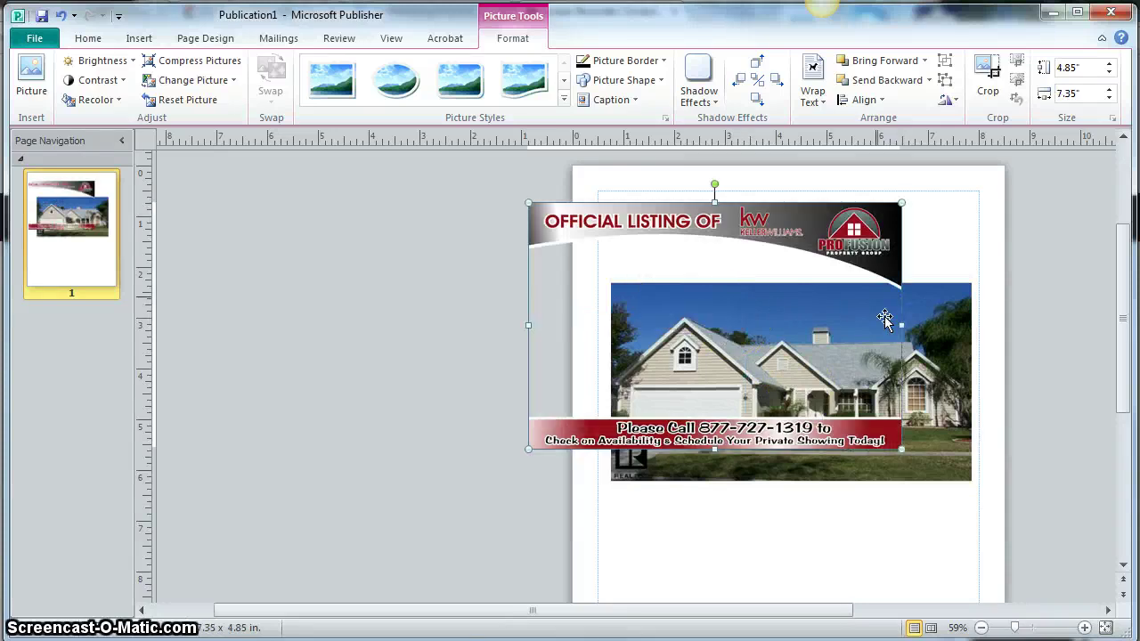
mouse_move(855, 241)
mouse_down()
mouse_move(910, 303)
mouse_move(930, 299)
mouse_up()
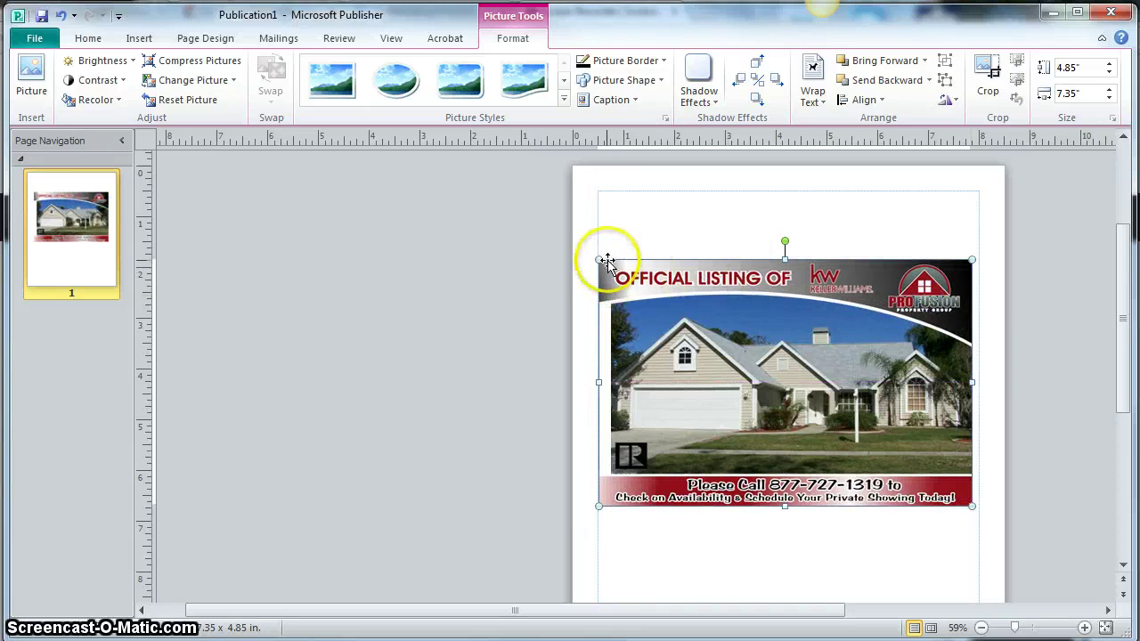
Fine-tune the template to about 7.06 x 4.66 in, aligned squarely over the photo.
drag(614, 266, 618, 269)
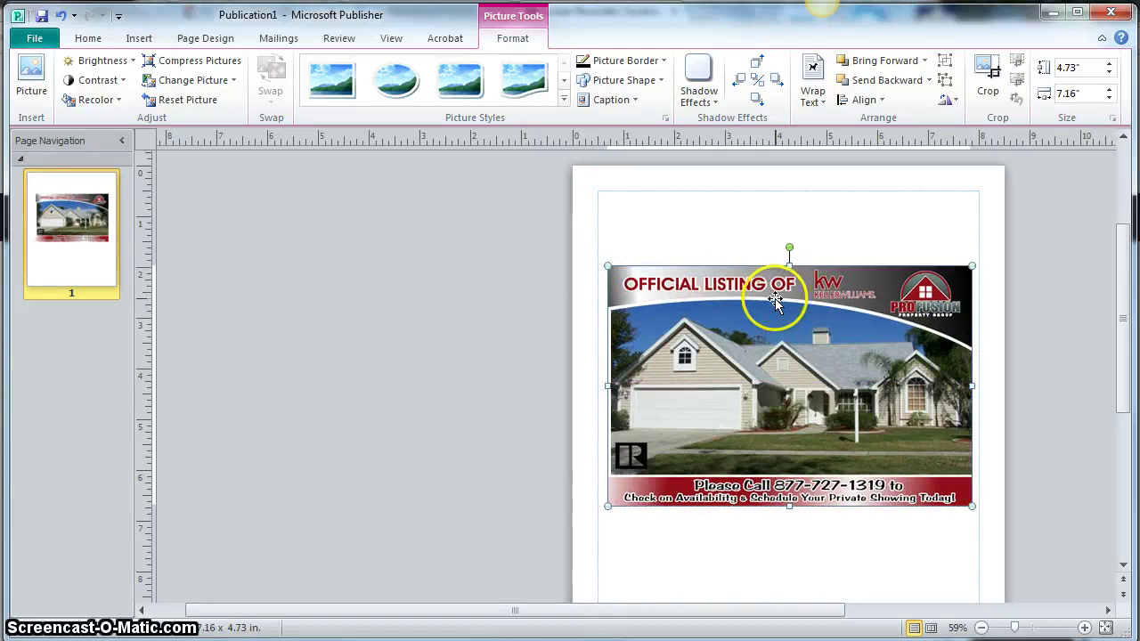
drag(775, 301, 781, 296)
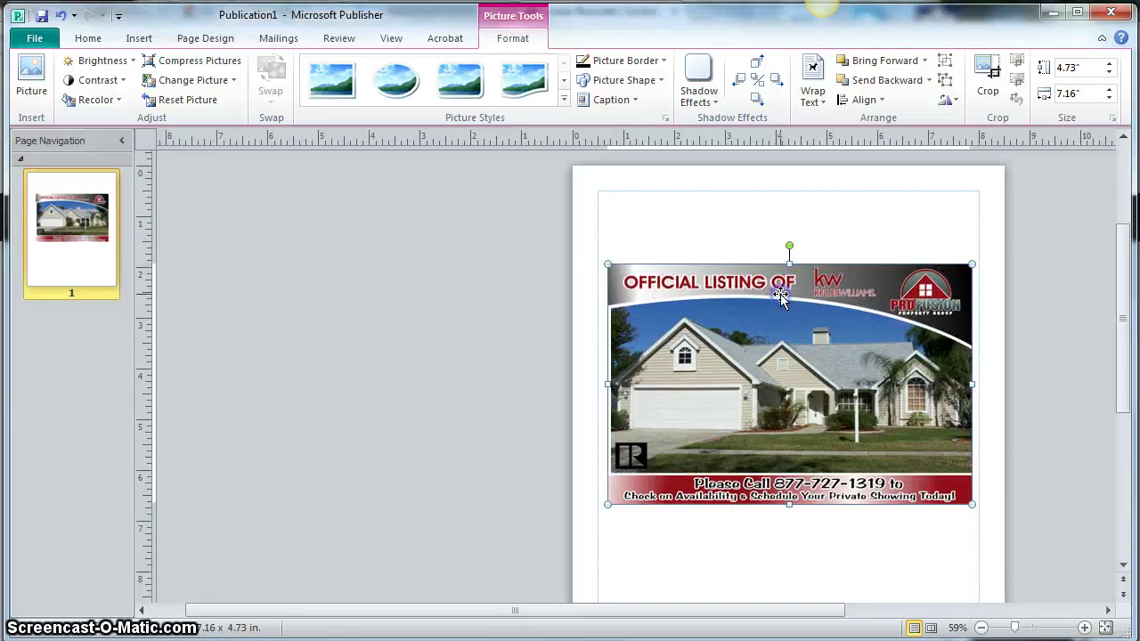
click(609, 260)
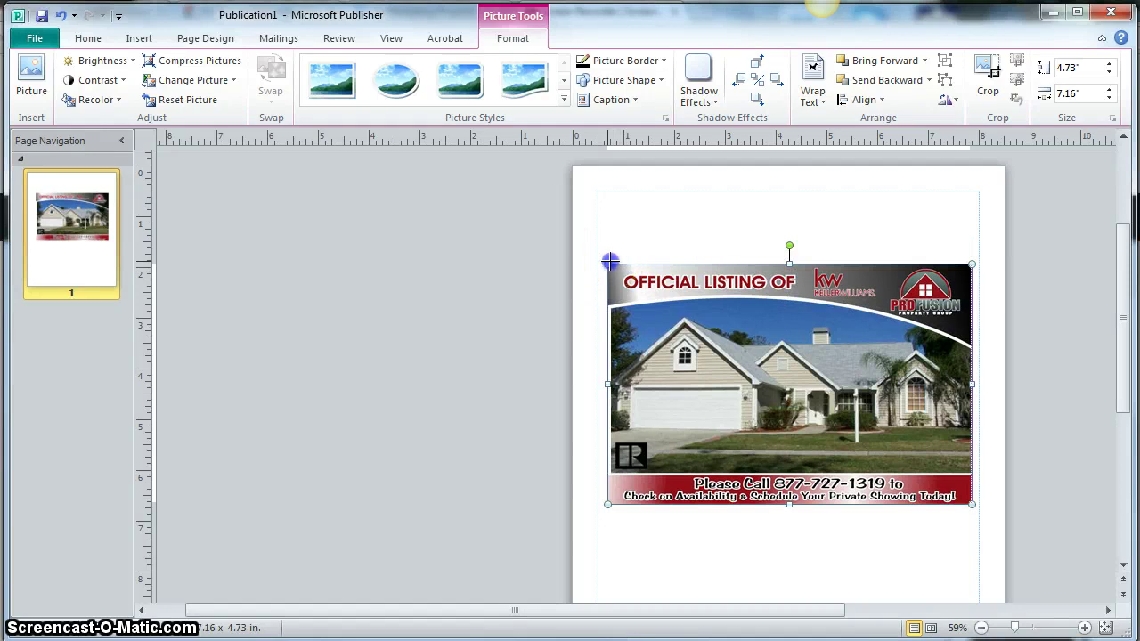
drag(624, 264, 629, 267)
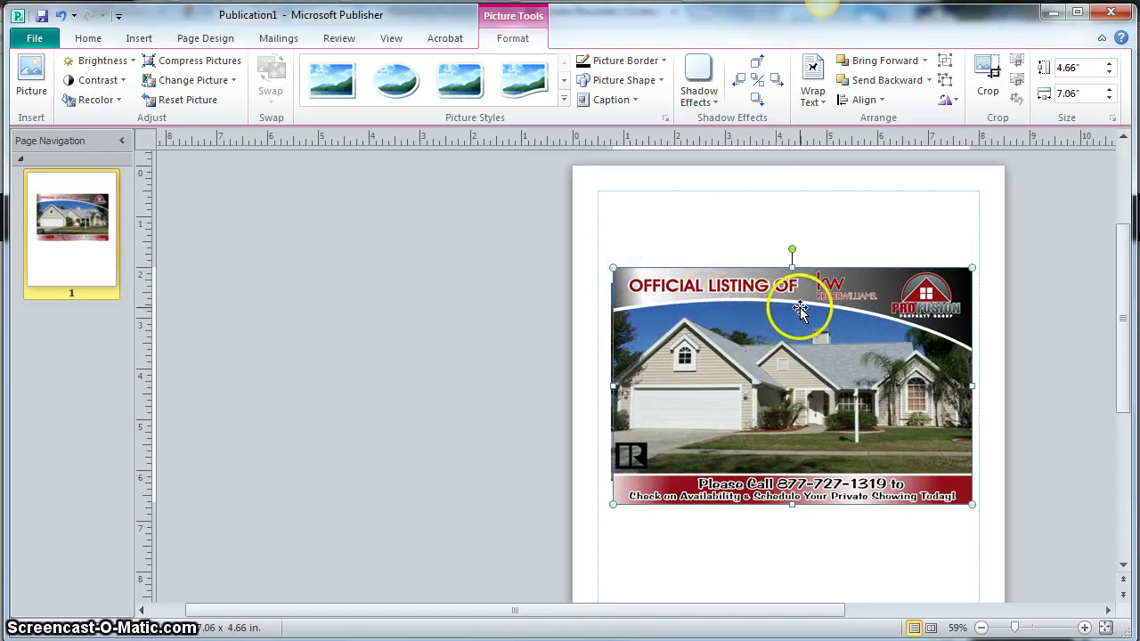
drag(814, 297, 800, 297)
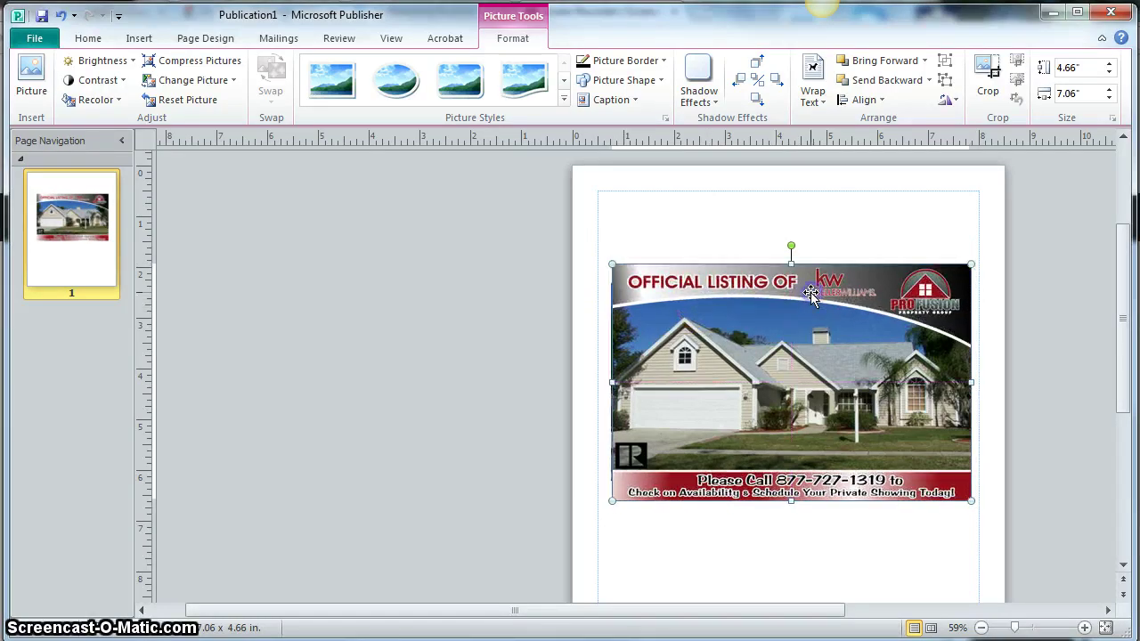
Save a copy of the publication with JPEG chosen as the file type.
click(36, 42)
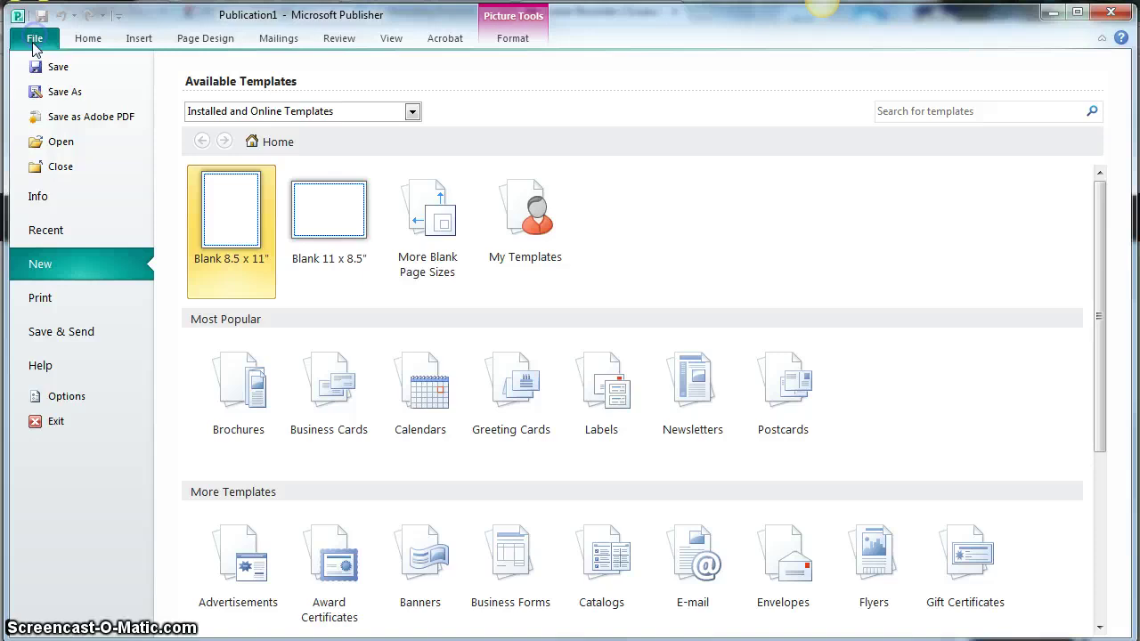
click(68, 88)
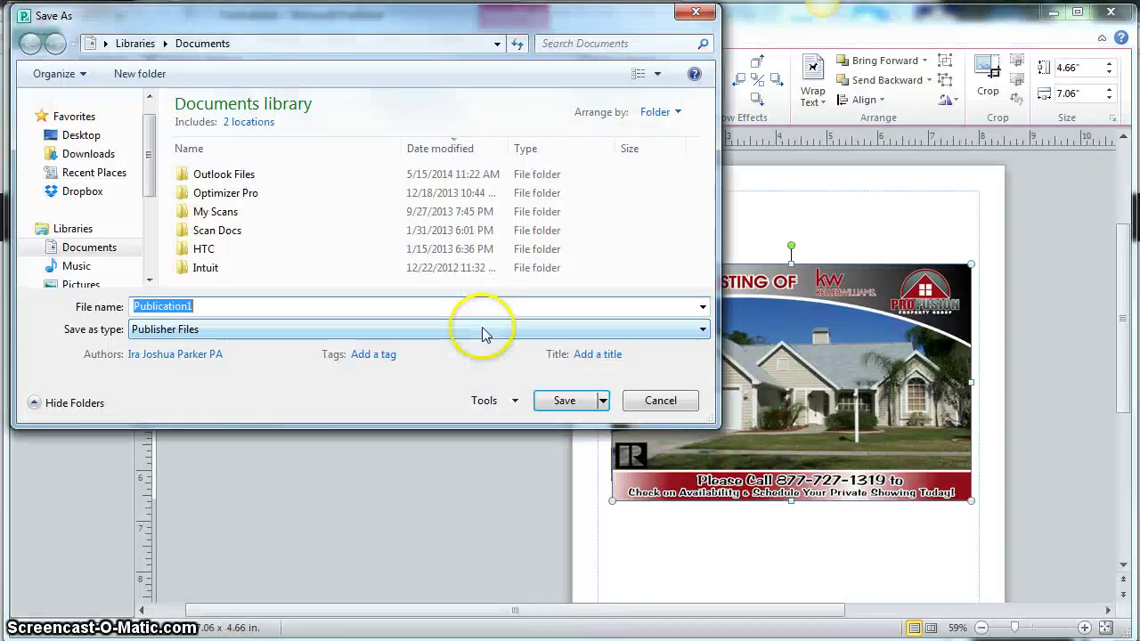
click(206, 331)
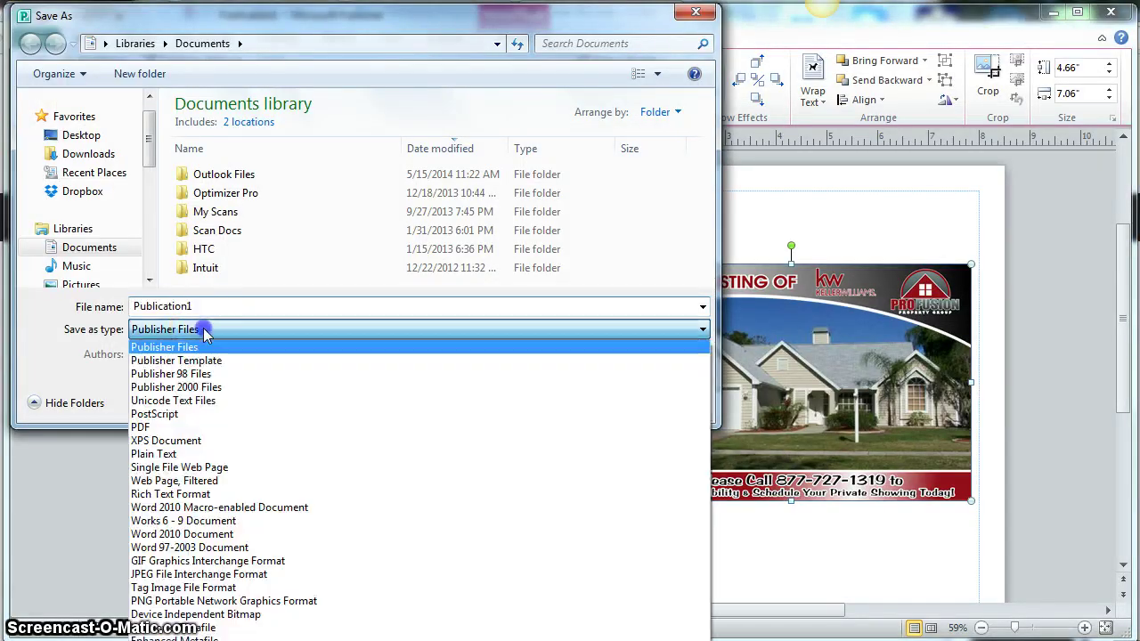
click(204, 574)
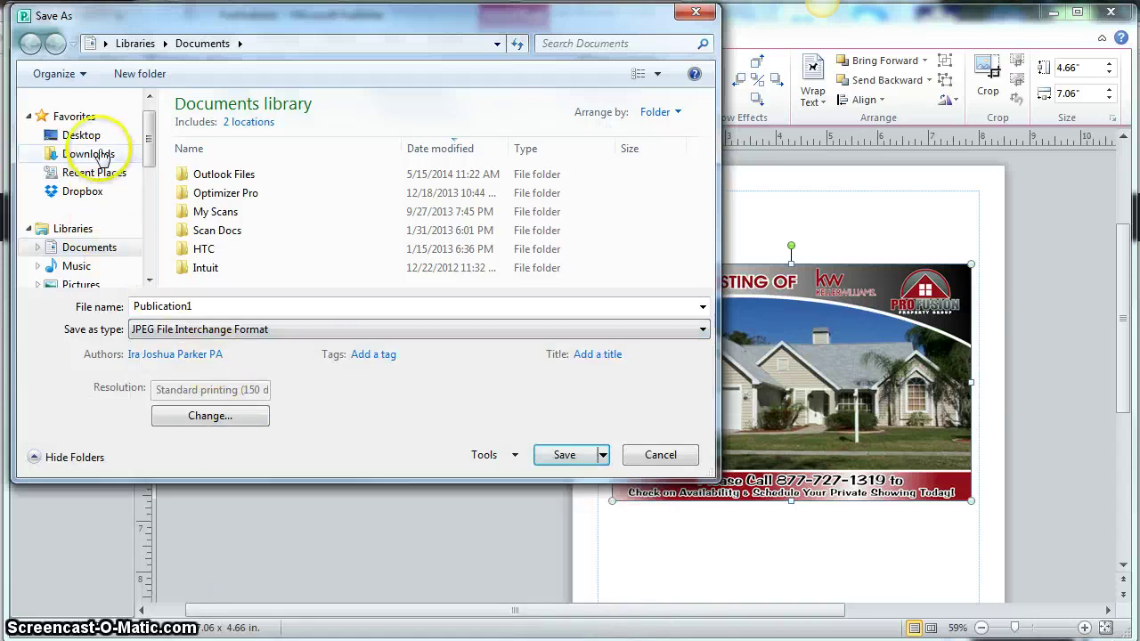
click(86, 190)
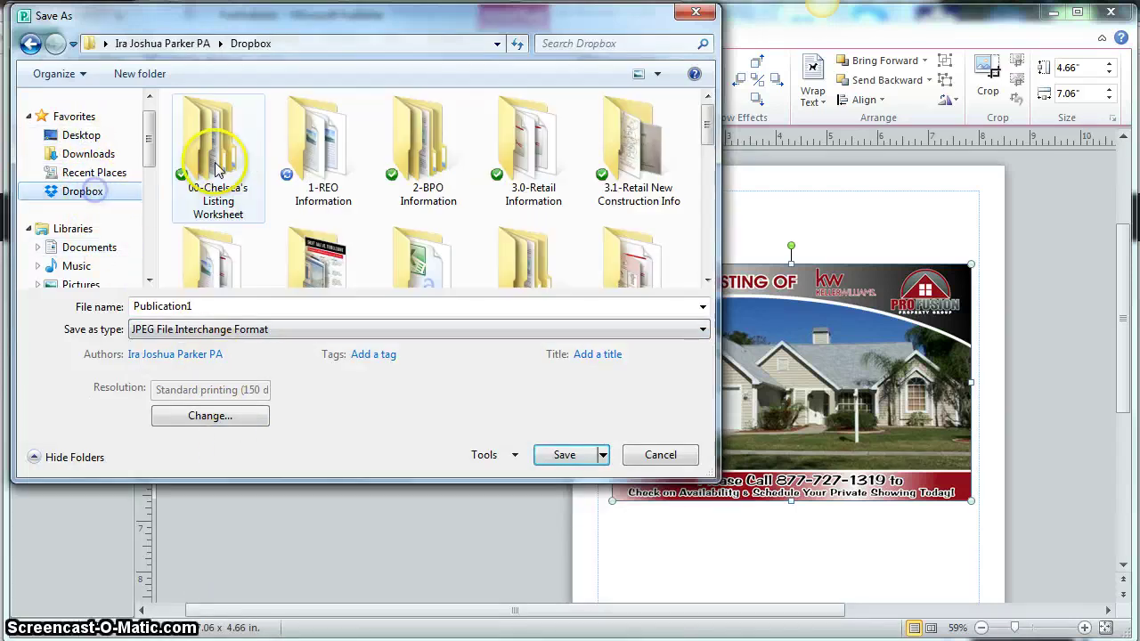
double_click(521, 143)
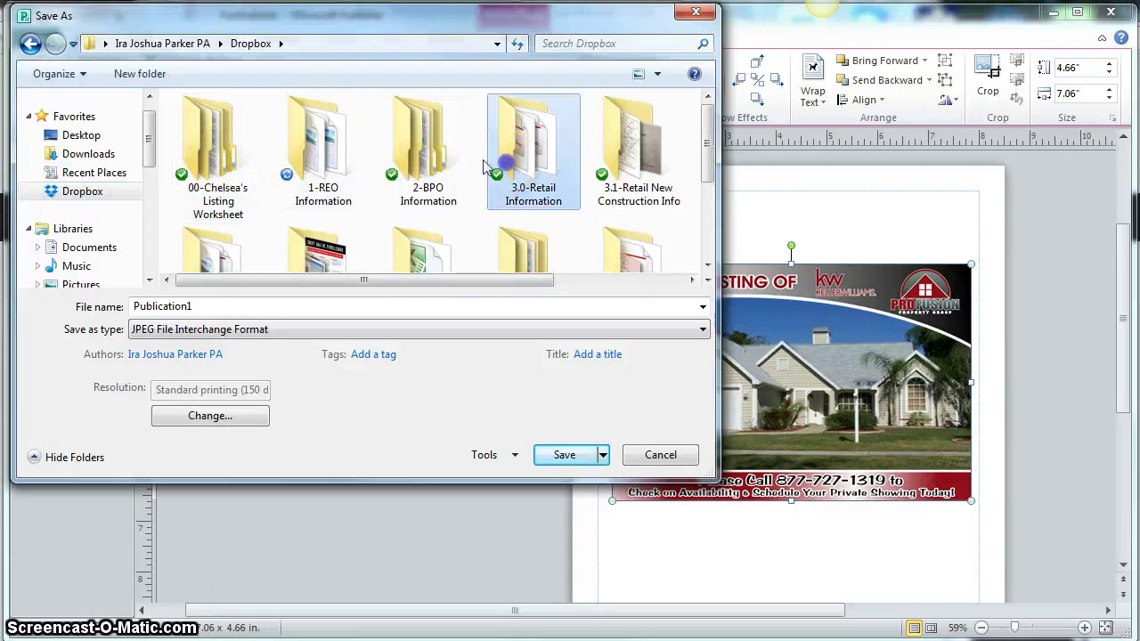
click(207, 240)
double_click(207, 237)
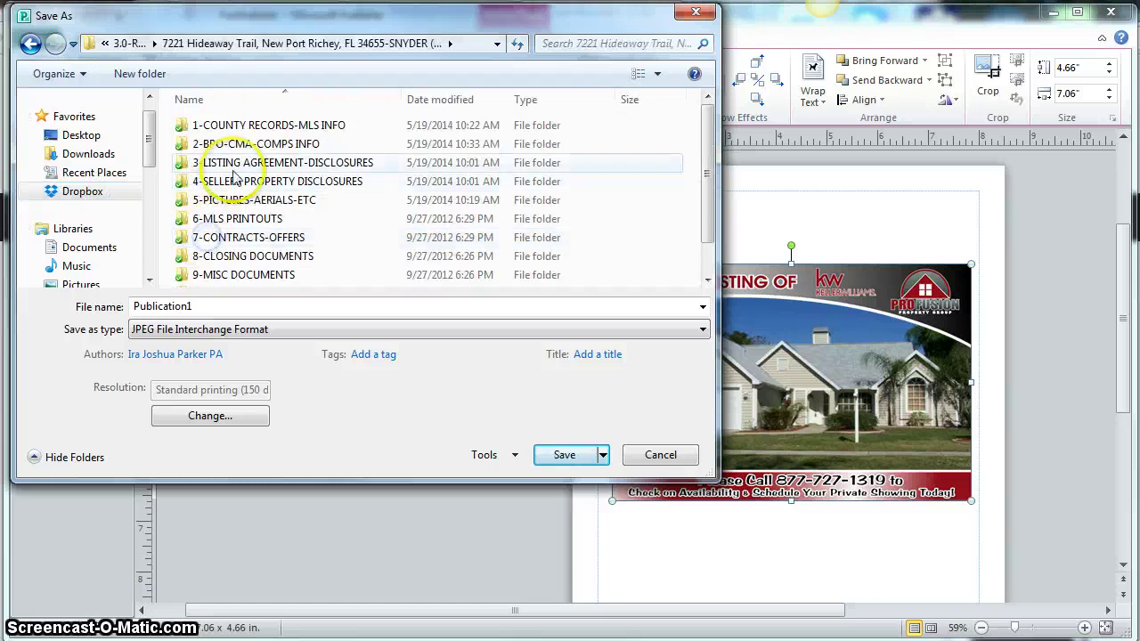
double_click(234, 215)
double_click(238, 307)
text(1)
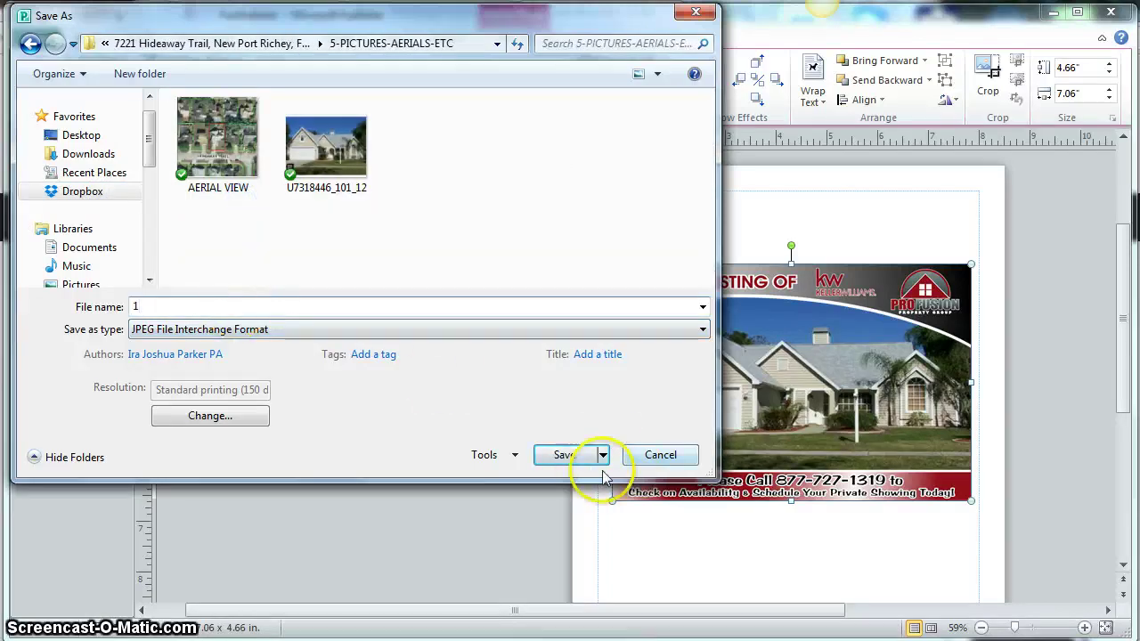
click(565, 454)
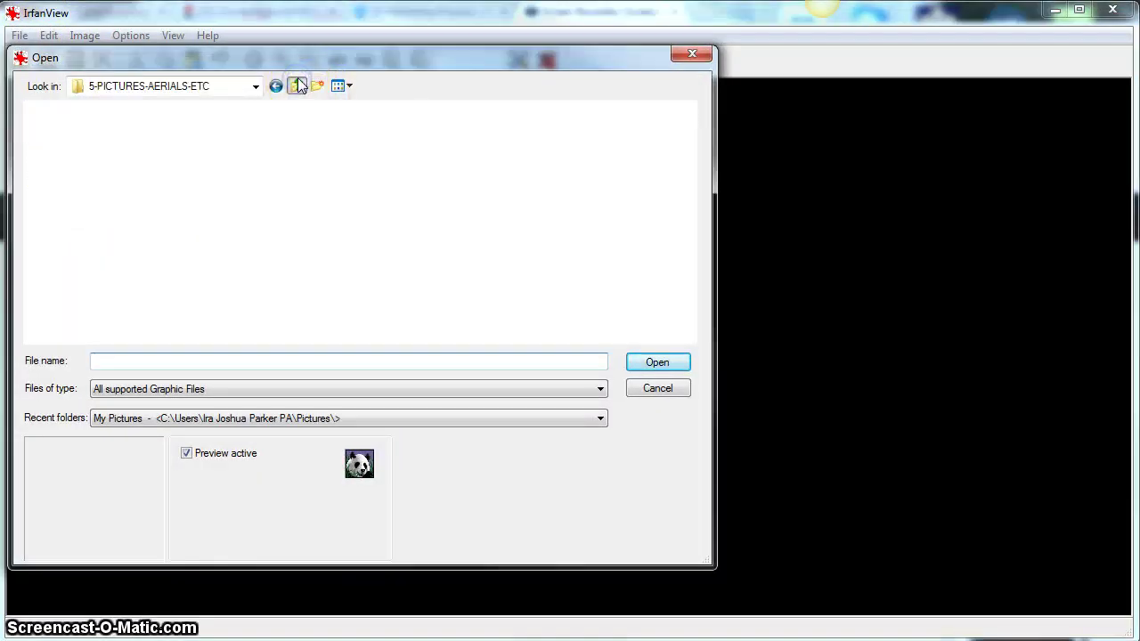
click(297, 85)
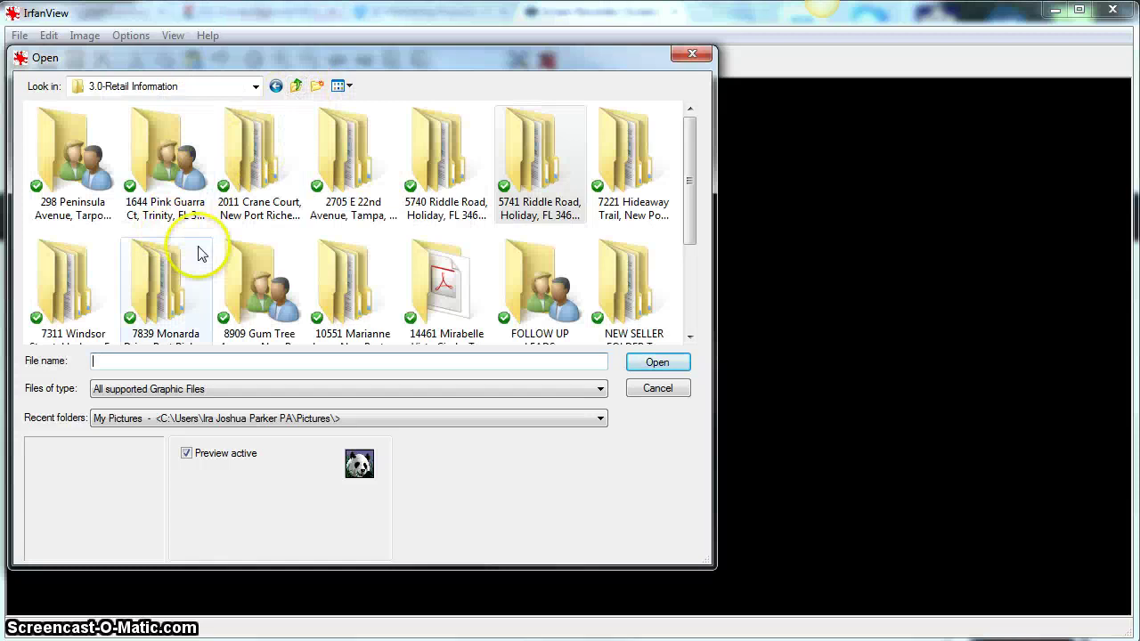
double_click(606, 209)
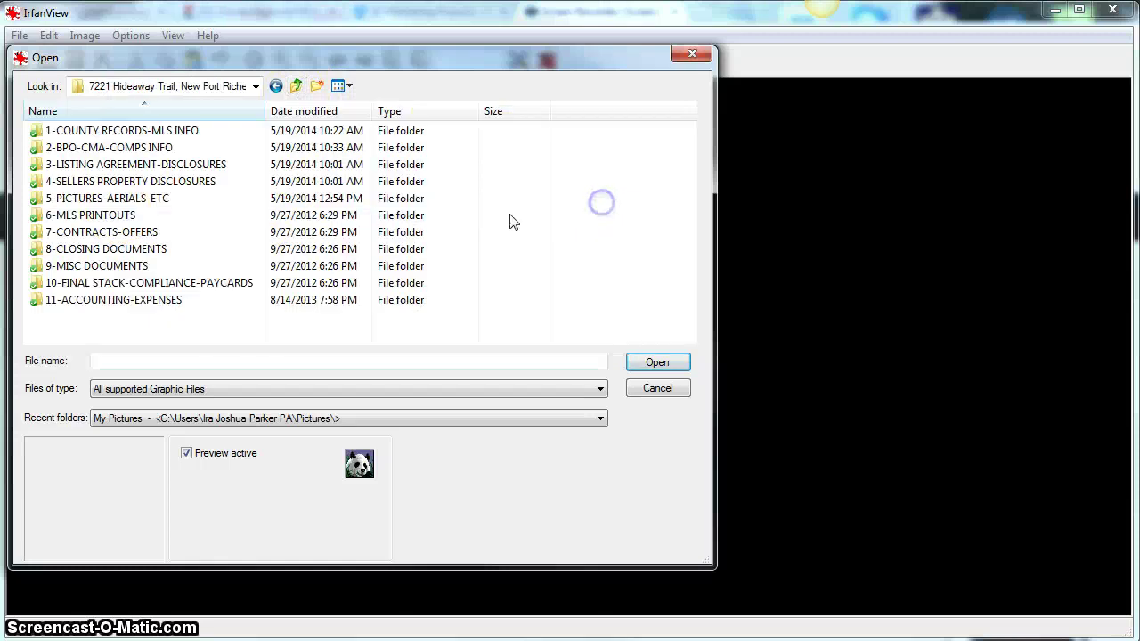
double_click(102, 196)
click(73, 152)
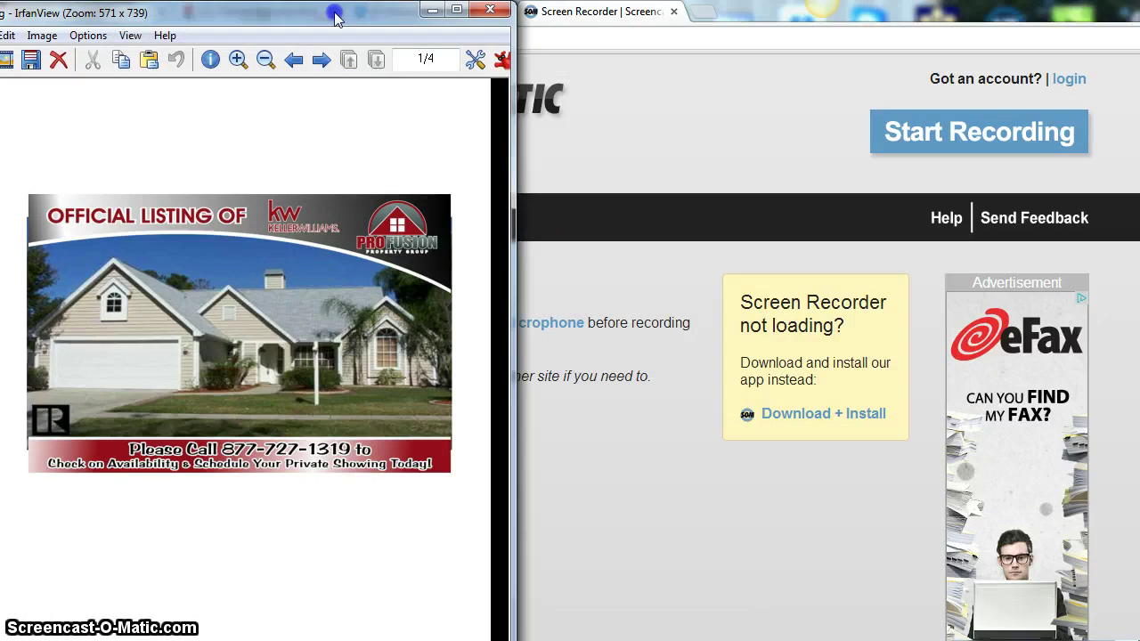
Create a custom crop selection and drag it over the branded graphic.
drag(336, 18, 616, 16)
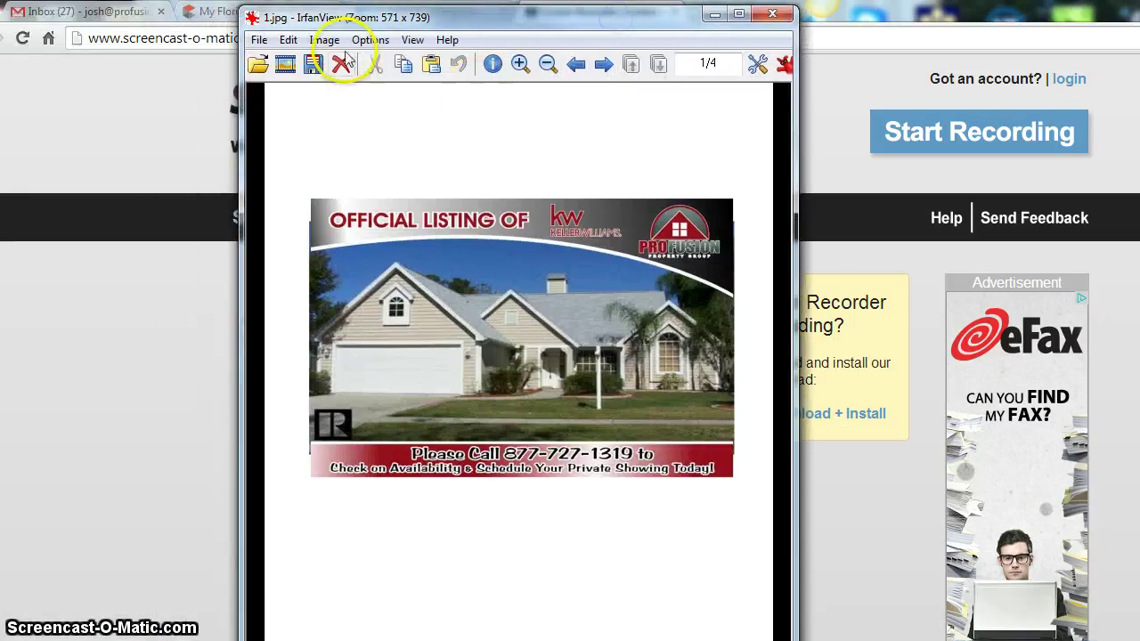
click(324, 40)
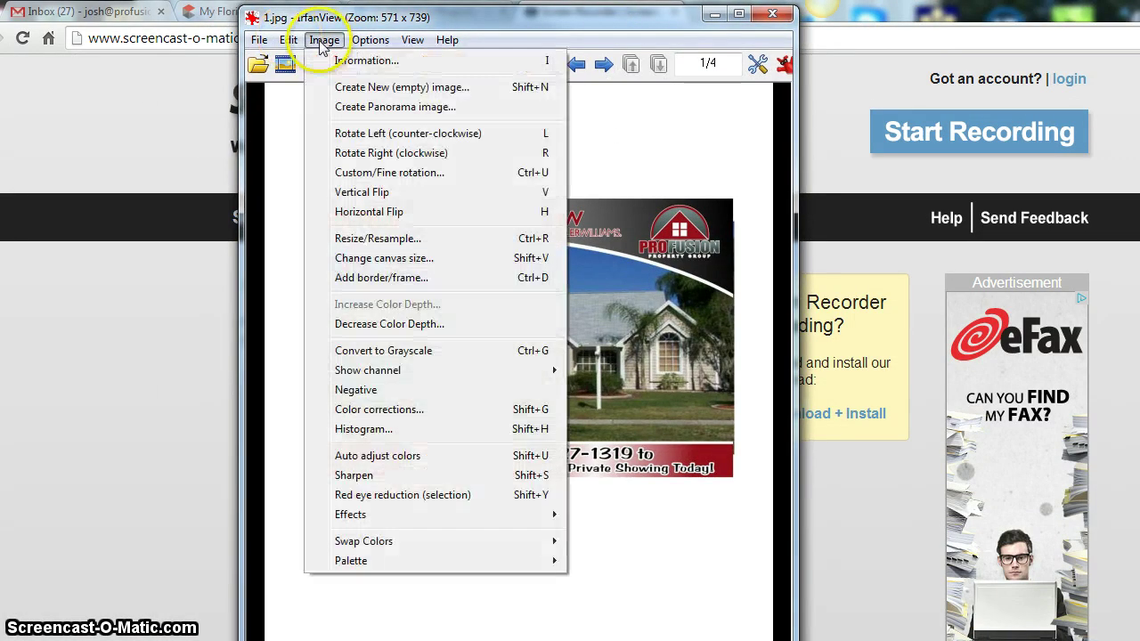
mouse_move(289, 40)
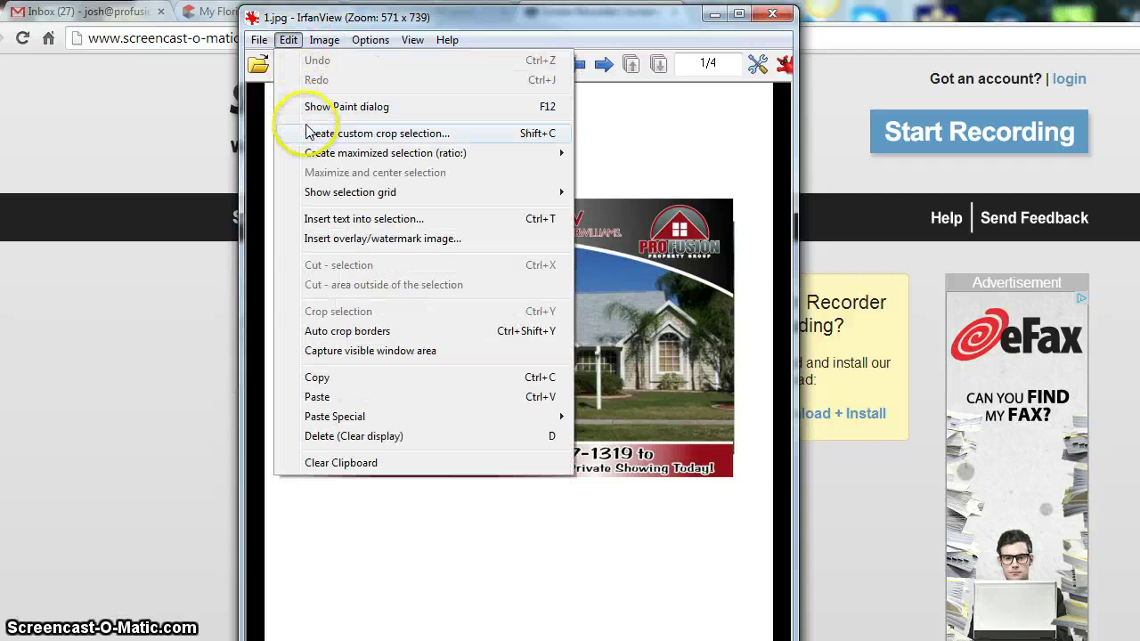
click(317, 133)
click(637, 526)
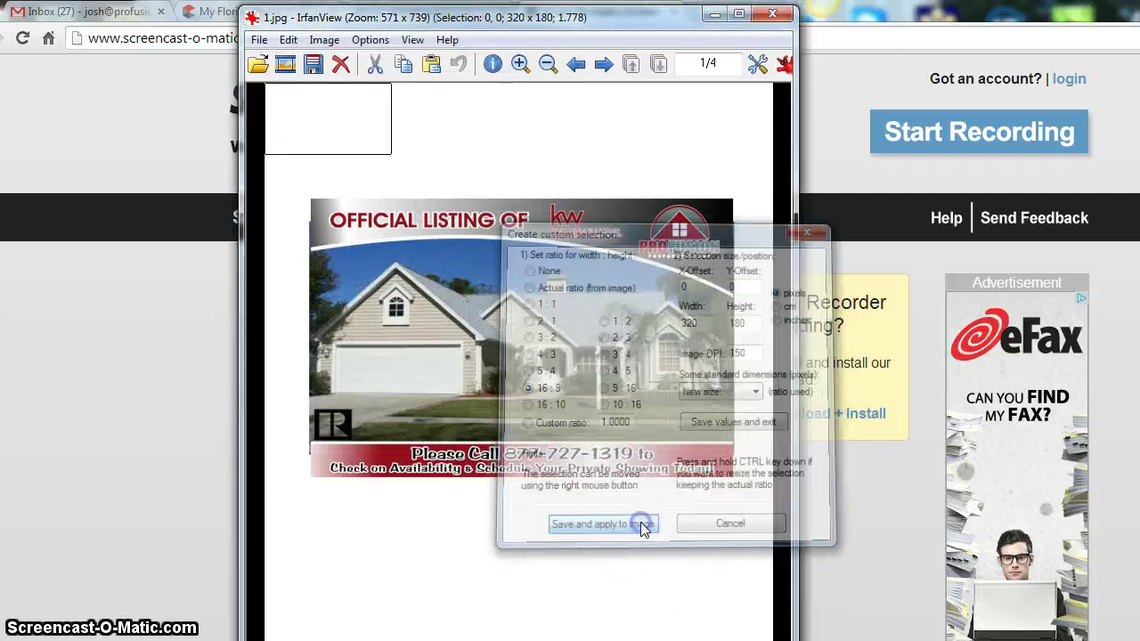
mouse_move(381, 154)
mouse_down()
mouse_move(437, 432)
mouse_move(731, 463)
mouse_up()
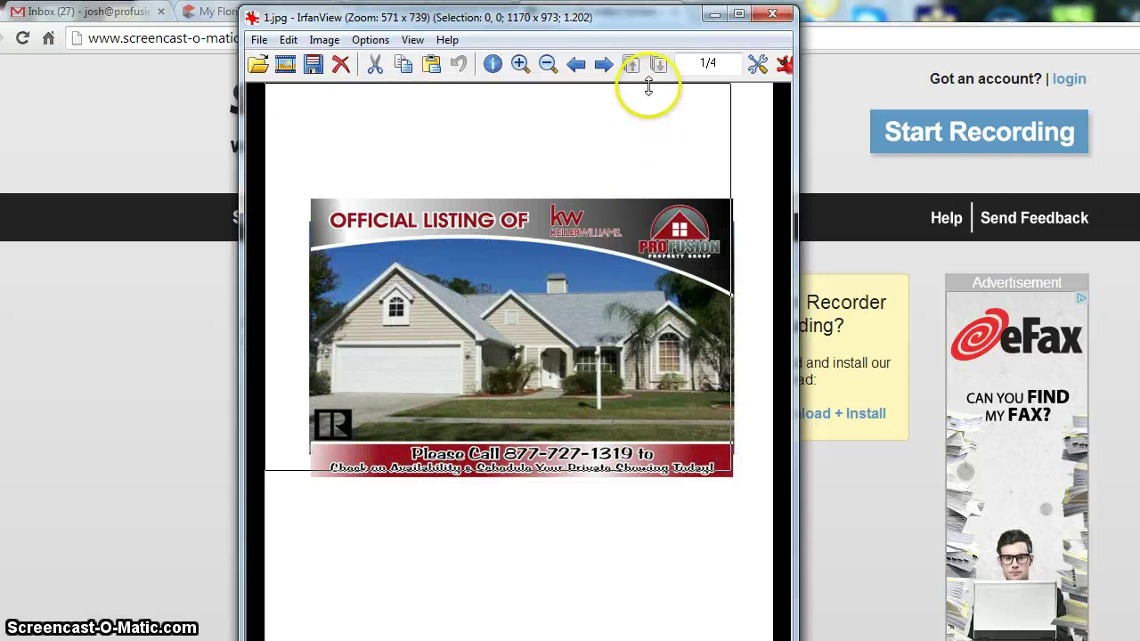
Fit the selection's top, left and bottom edges to the graphic and crop to it.
drag(648, 85, 648, 198)
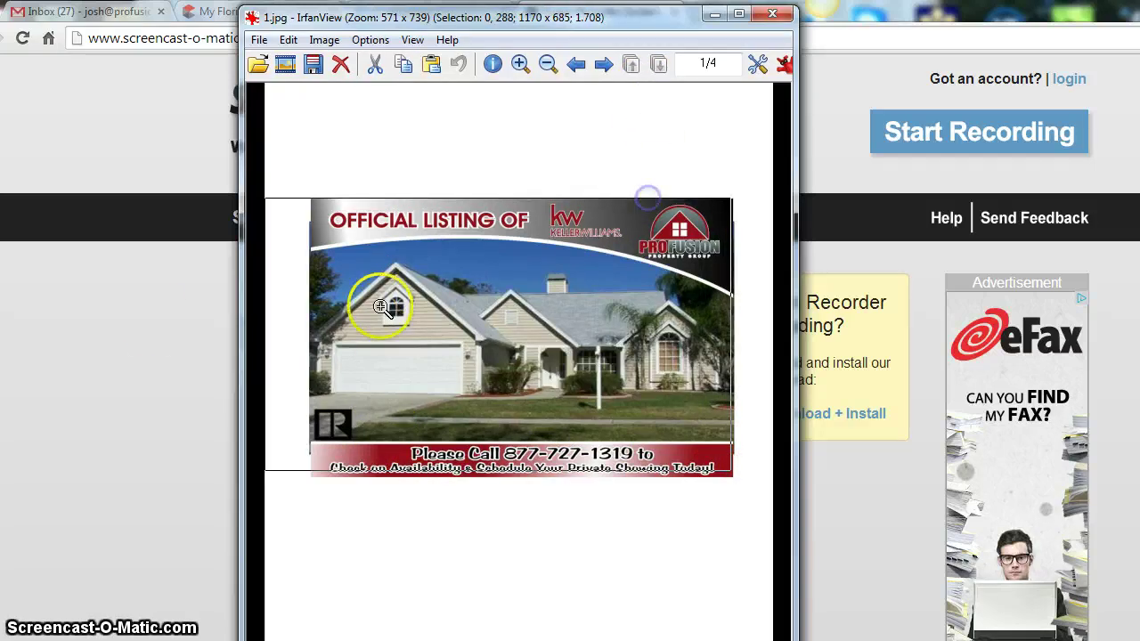
drag(262, 331, 314, 335)
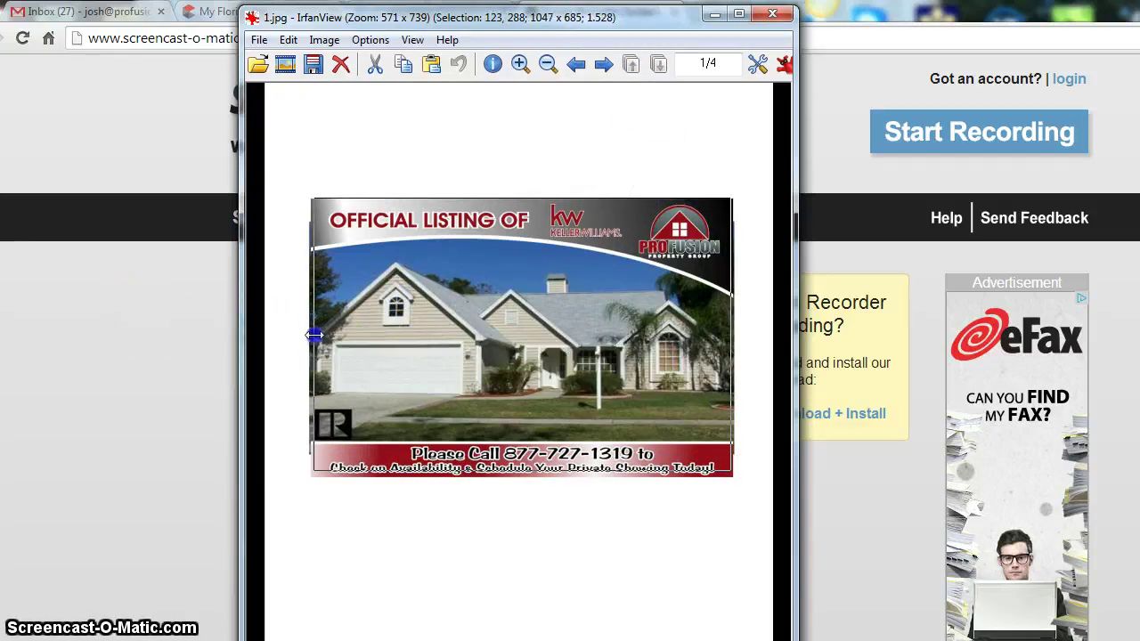
drag(700, 496, 704, 479)
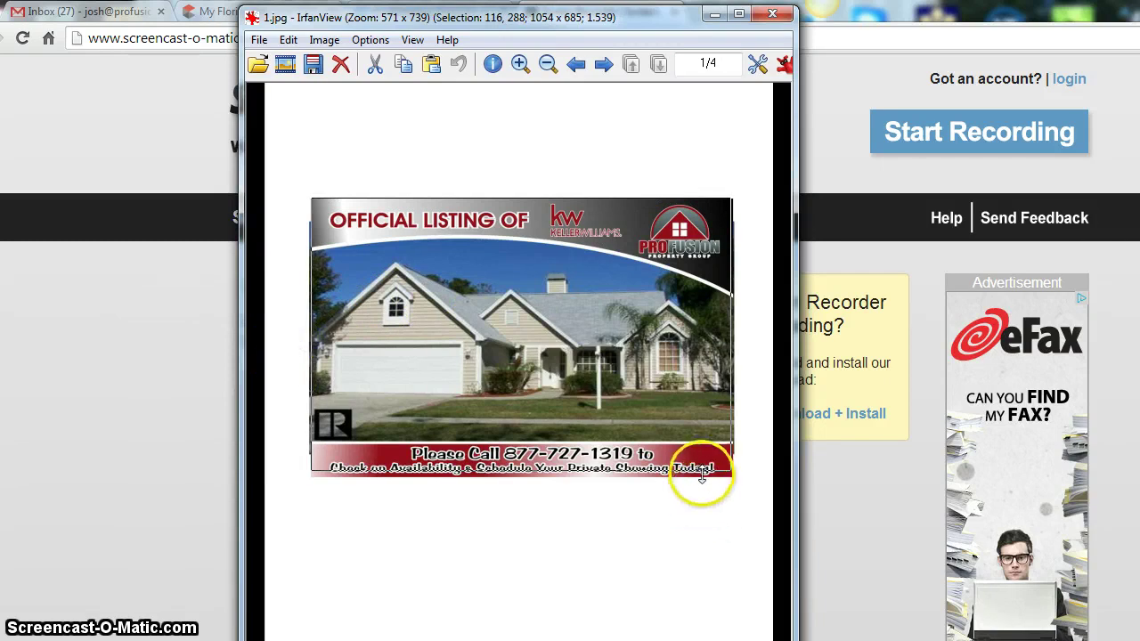
click(288, 40)
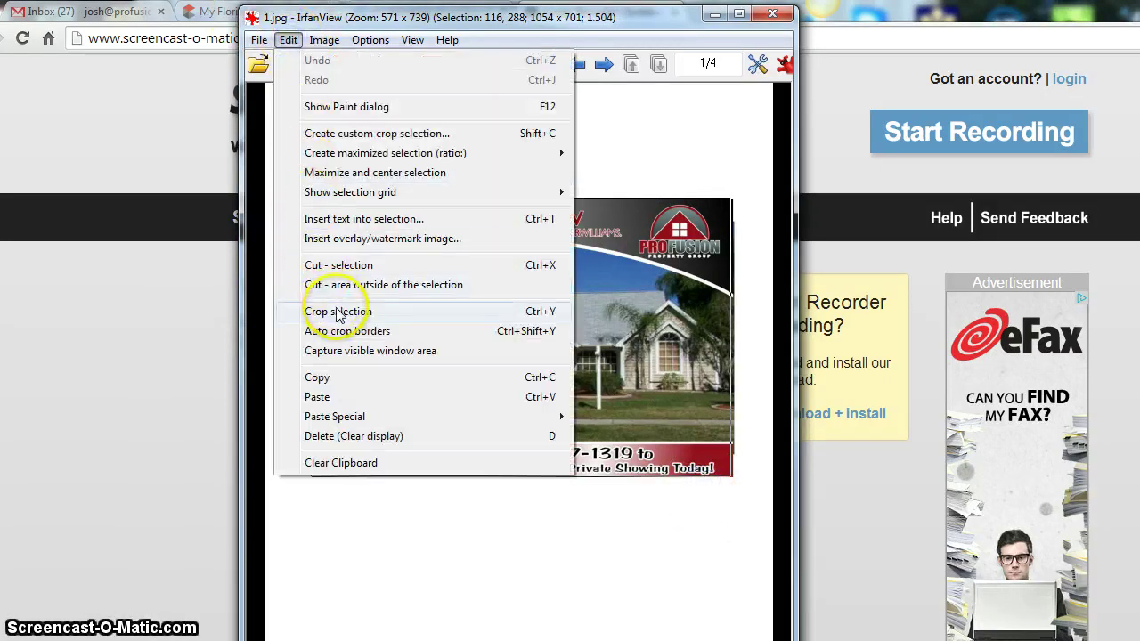
click(338, 312)
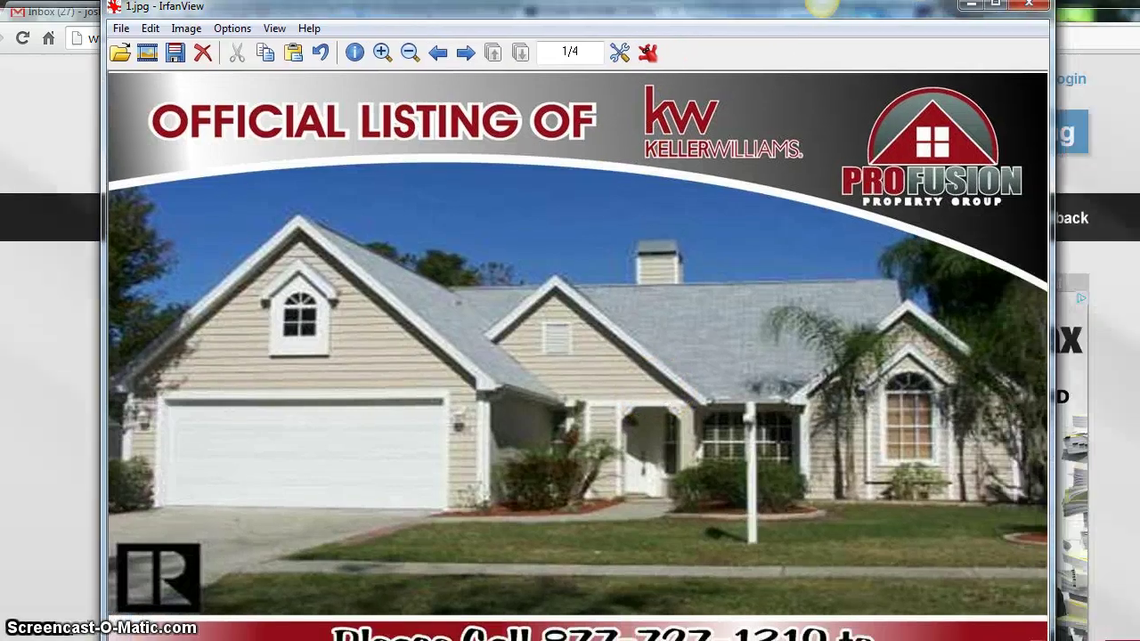
drag(728, 18, 527, 13)
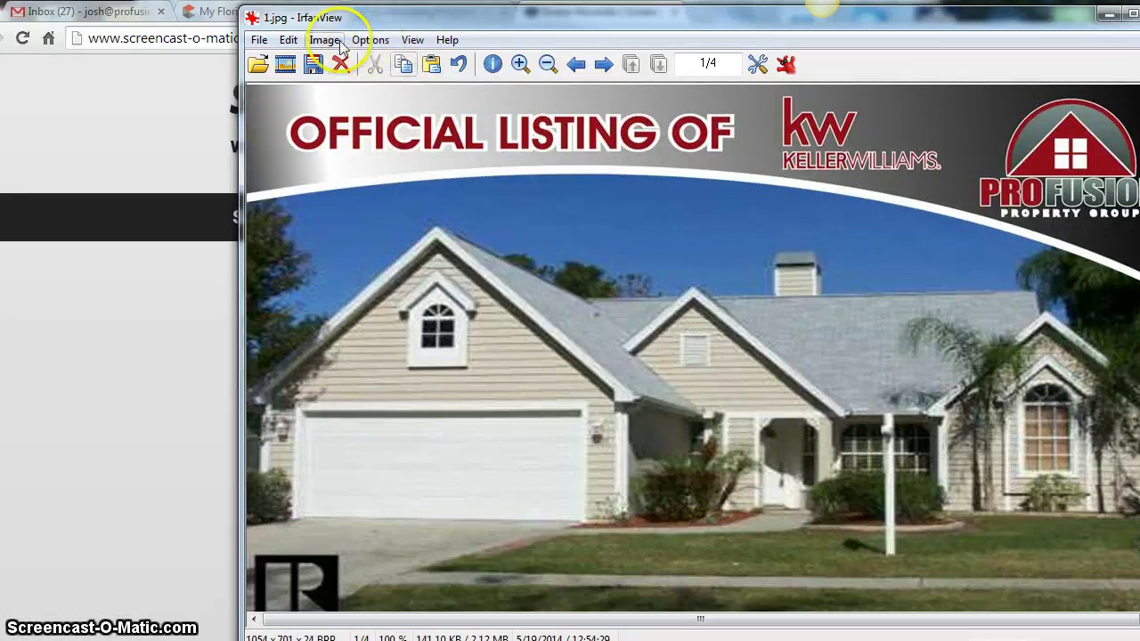
click(259, 40)
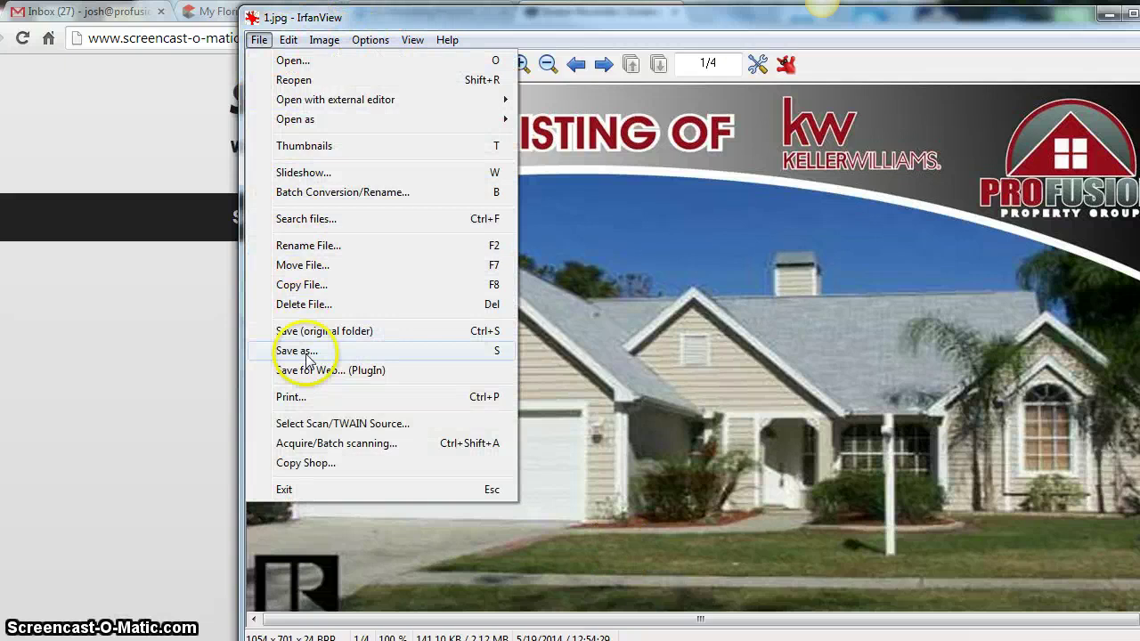
click(303, 351)
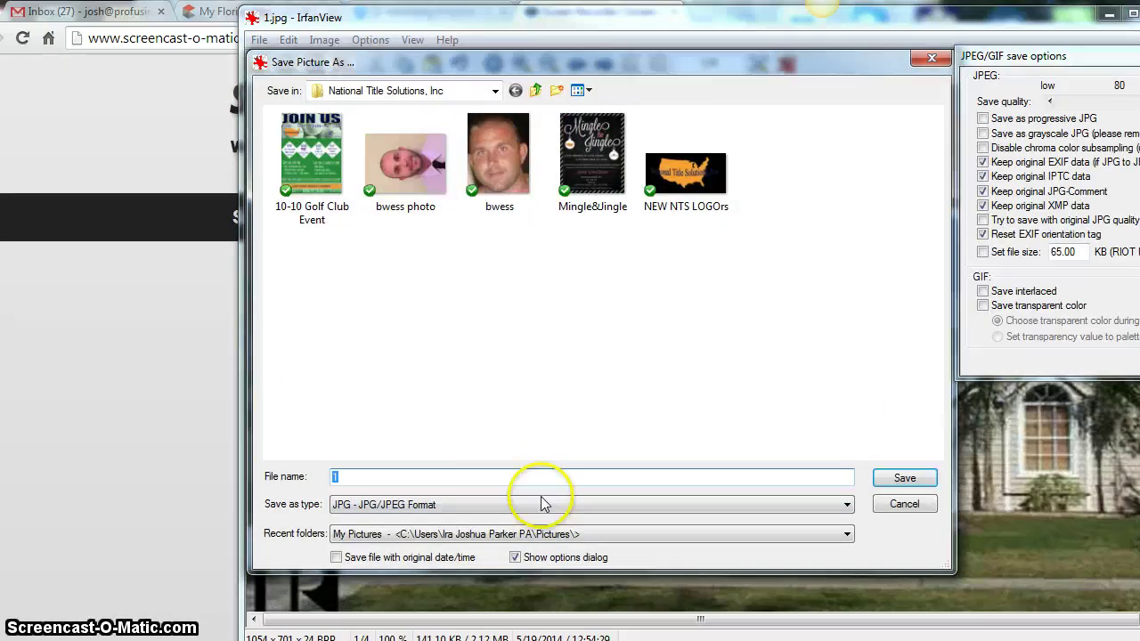
click(535, 90)
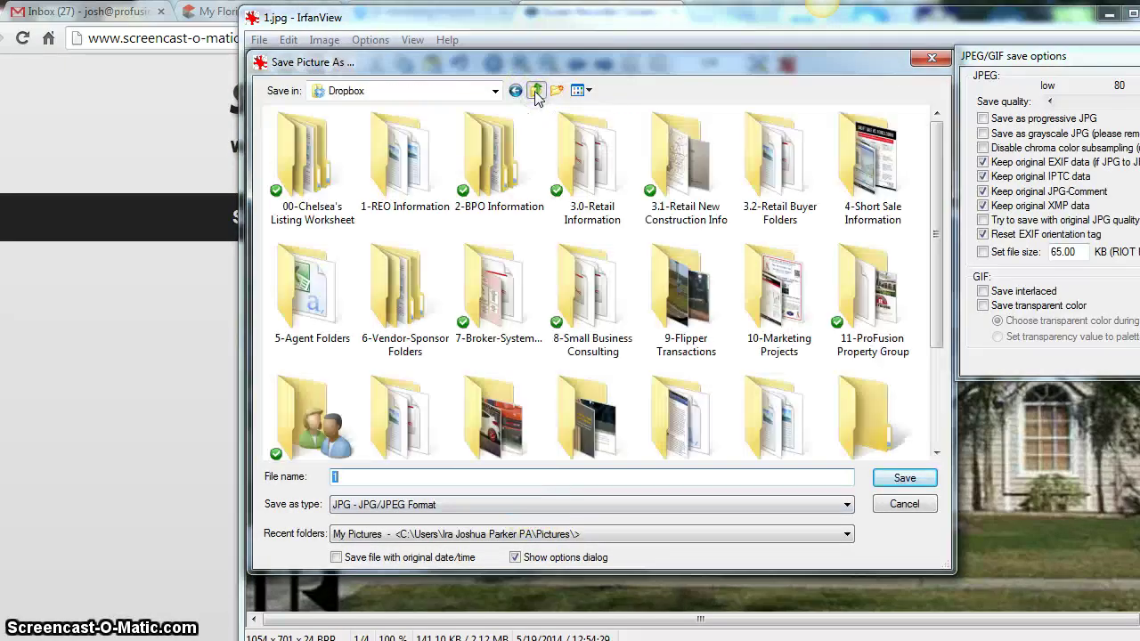
double_click(587, 178)
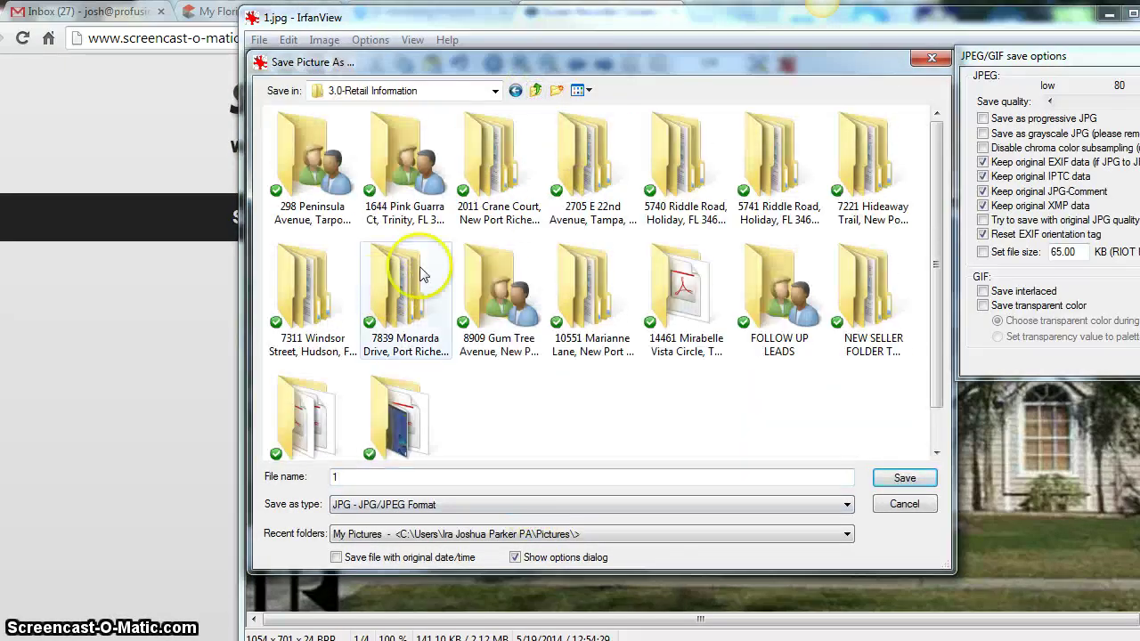
double_click(877, 174)
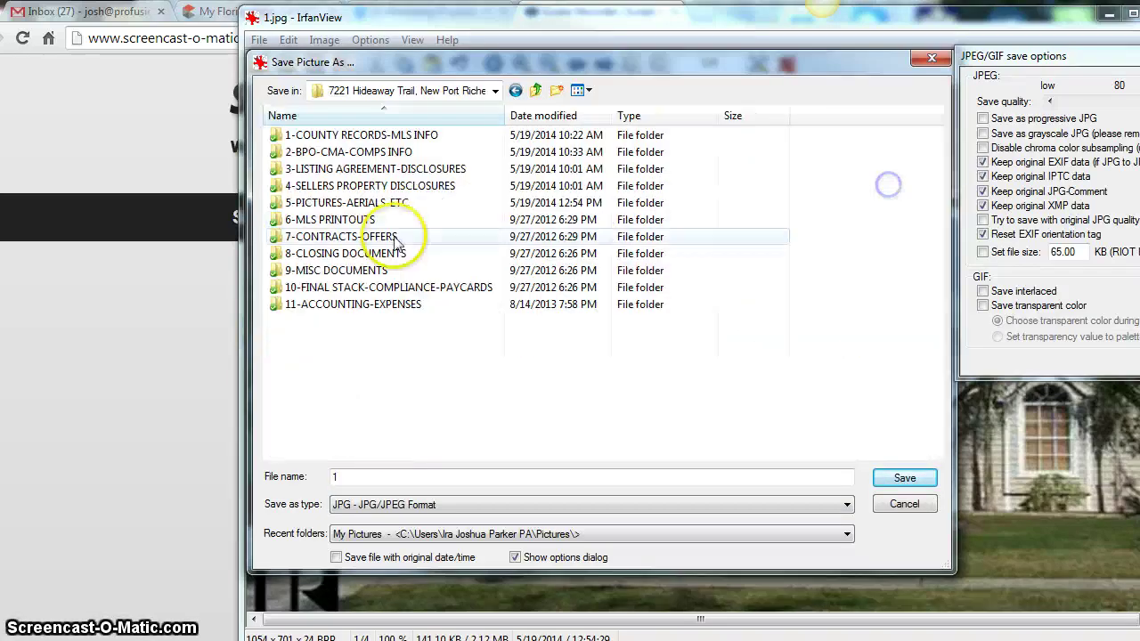
double_click(345, 203)
click(379, 474)
text(PFPG Branded)
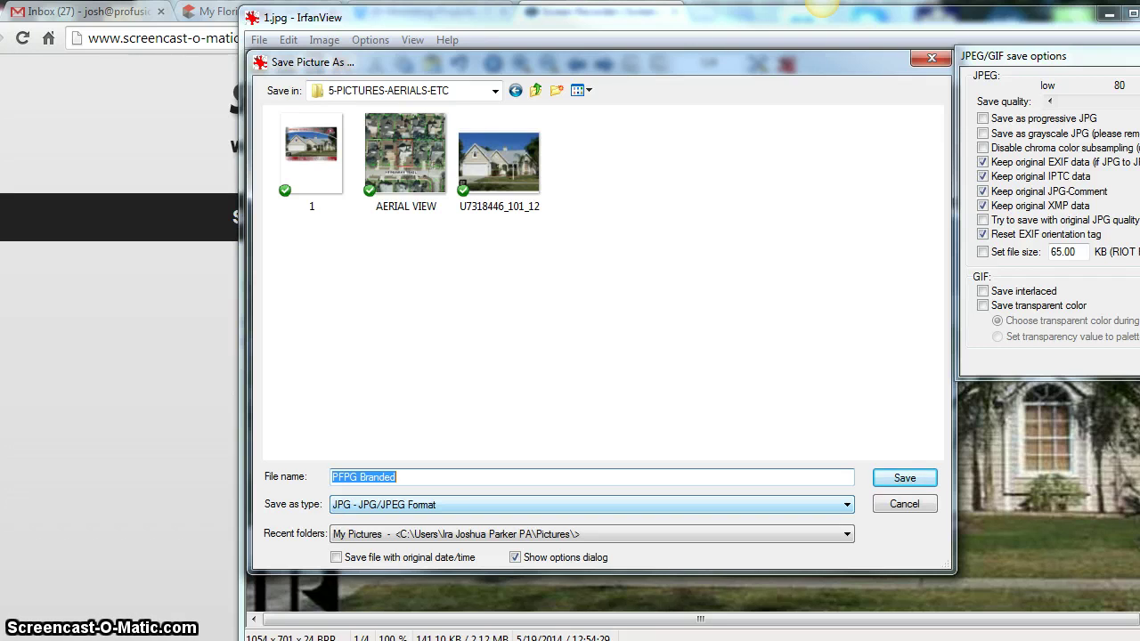
key(Return)
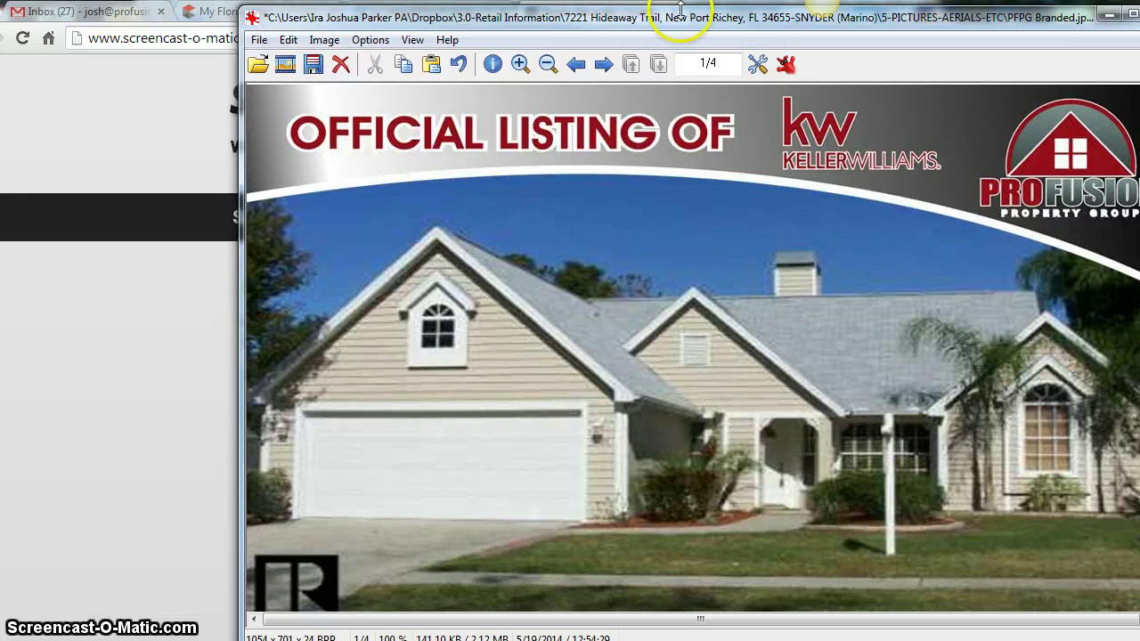
Zoom out twice and enlarge the viewer window so the full branded graphic shows.
drag(697, 24, 543, 23)
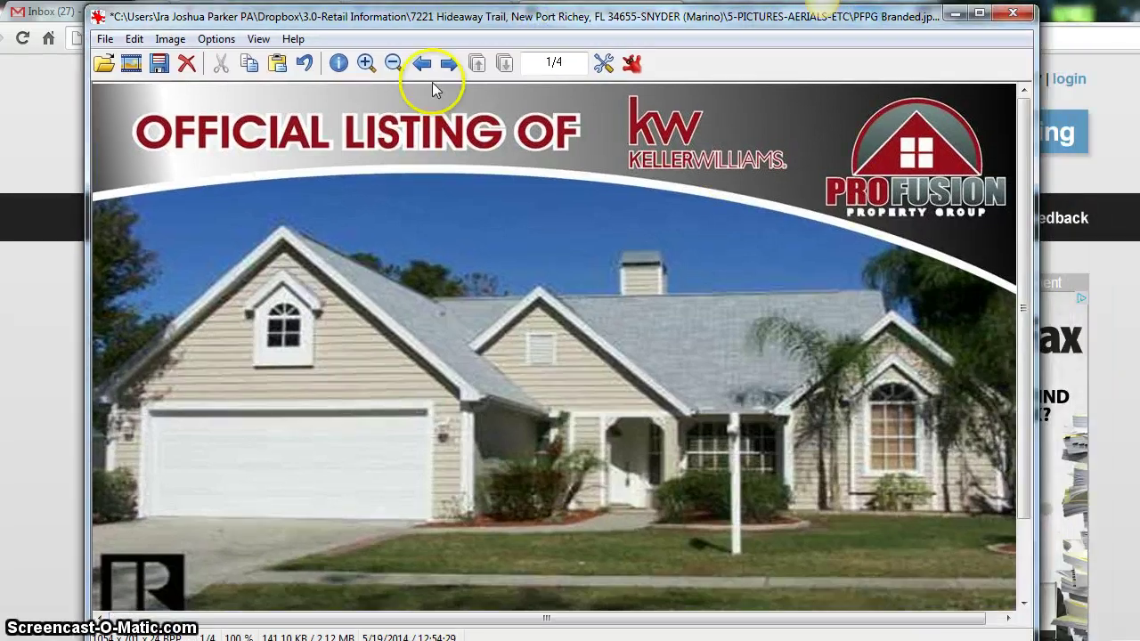
click(389, 69)
click(389, 70)
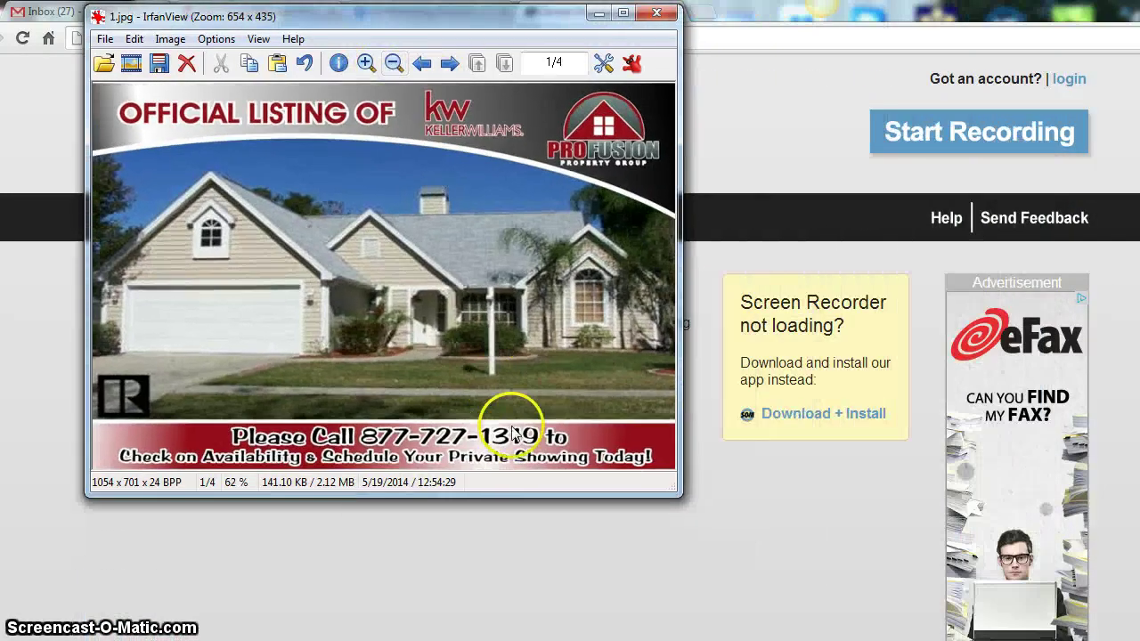
drag(675, 493, 739, 549)
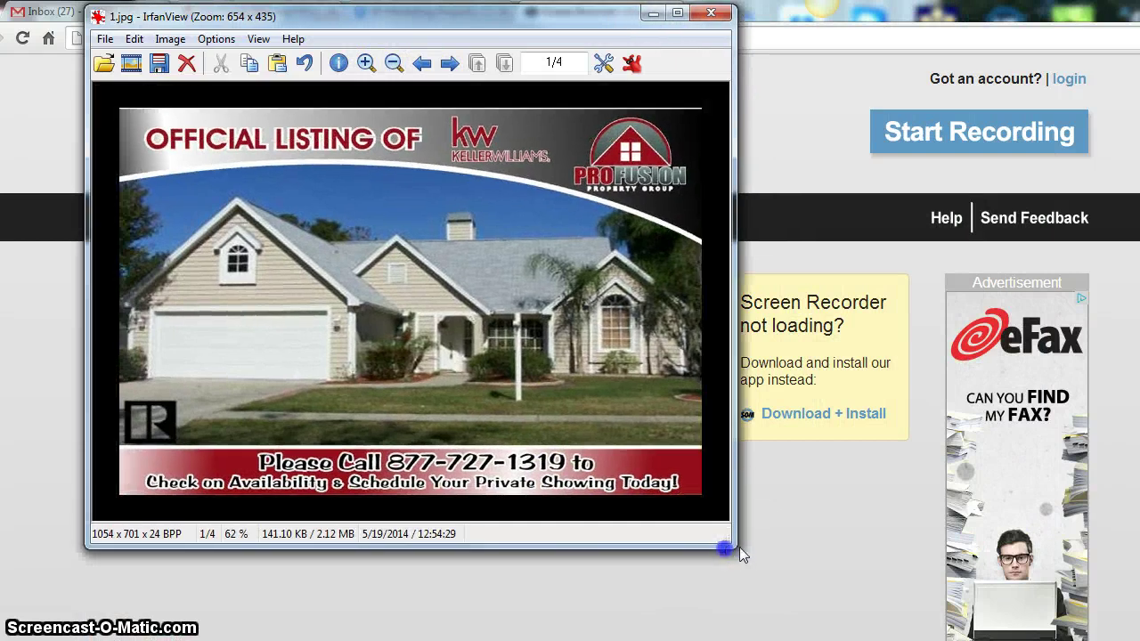